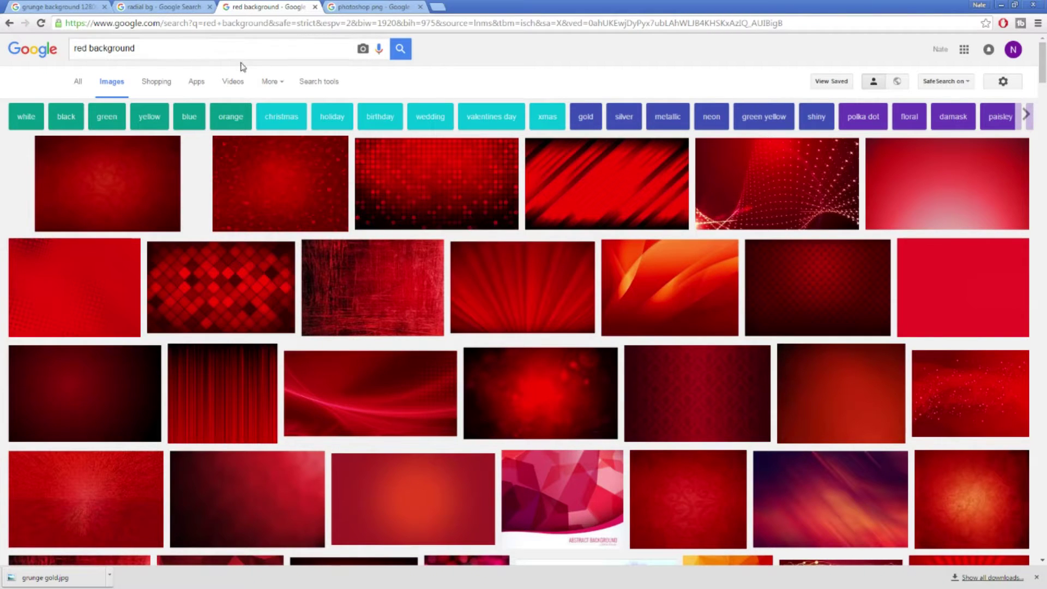
Compare the grunge, radial and red background image results in the open searches
left_click(140, 6)
left_click(60, 7)
left_click(147, 7)
left_click(248, 7)
left_click(146, 6)
left_click(93, 6)
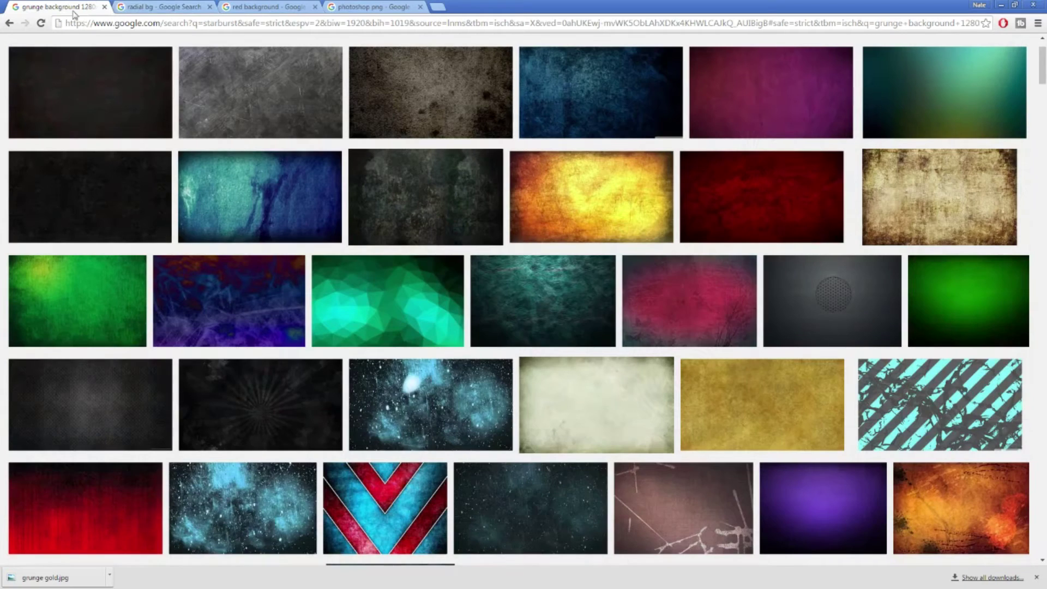
Save the 1280x720 gold grunge wallpaper from the image results to the Pictures library as a JPEG
left_click(759, 413)
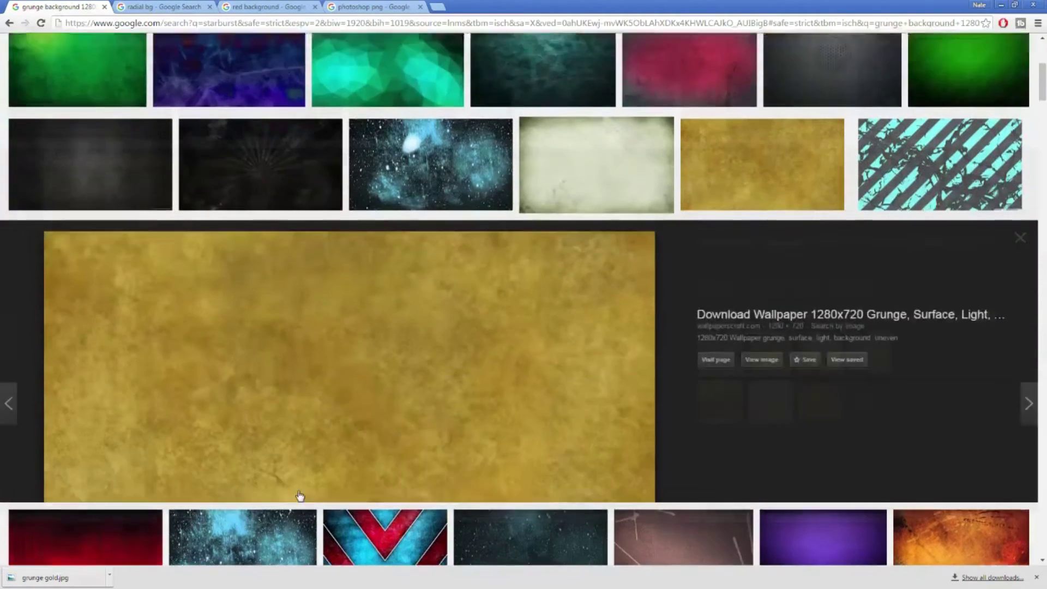
right_click(289, 346)
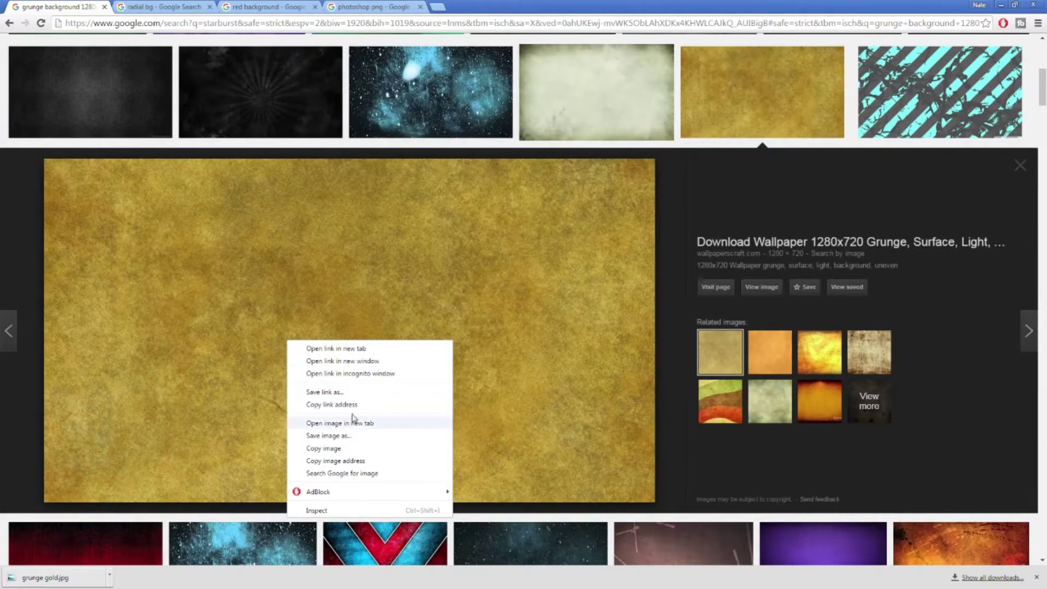
left_click(353, 434)
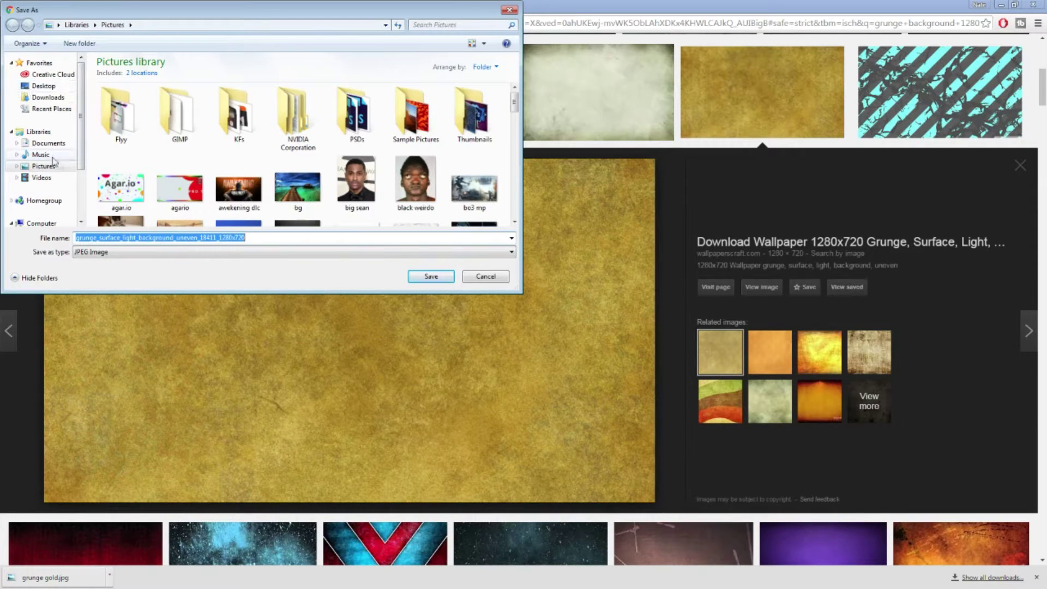
left_click(431, 277)
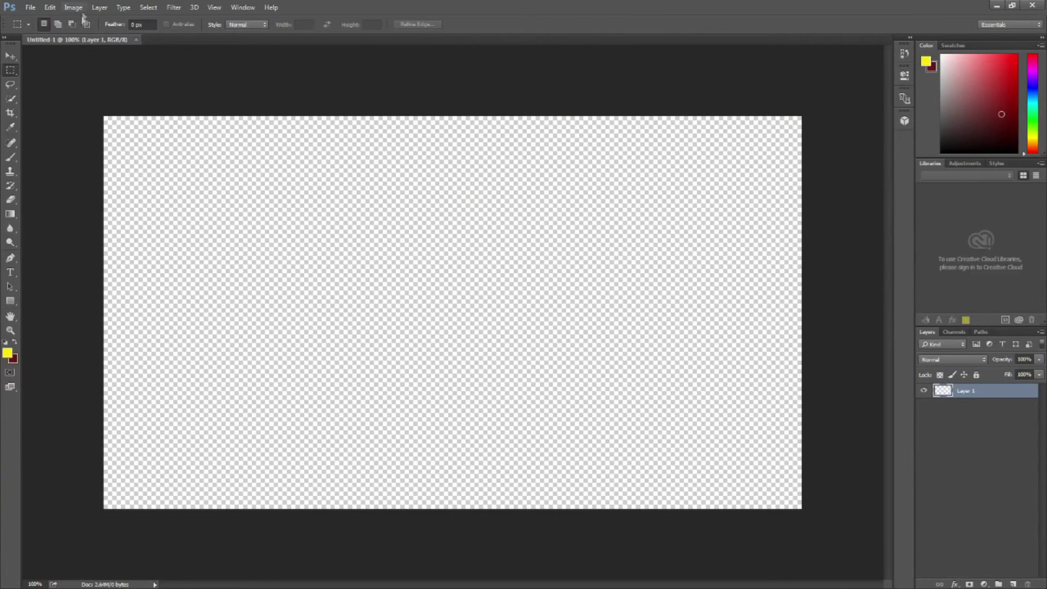
Switch to Photoshop and place the "grunge gold" image from the Pictures library as an embedded background filling the canvas
left_click(30, 8)
left_click(61, 209)
left_click_drag(682, 140, 681, 224)
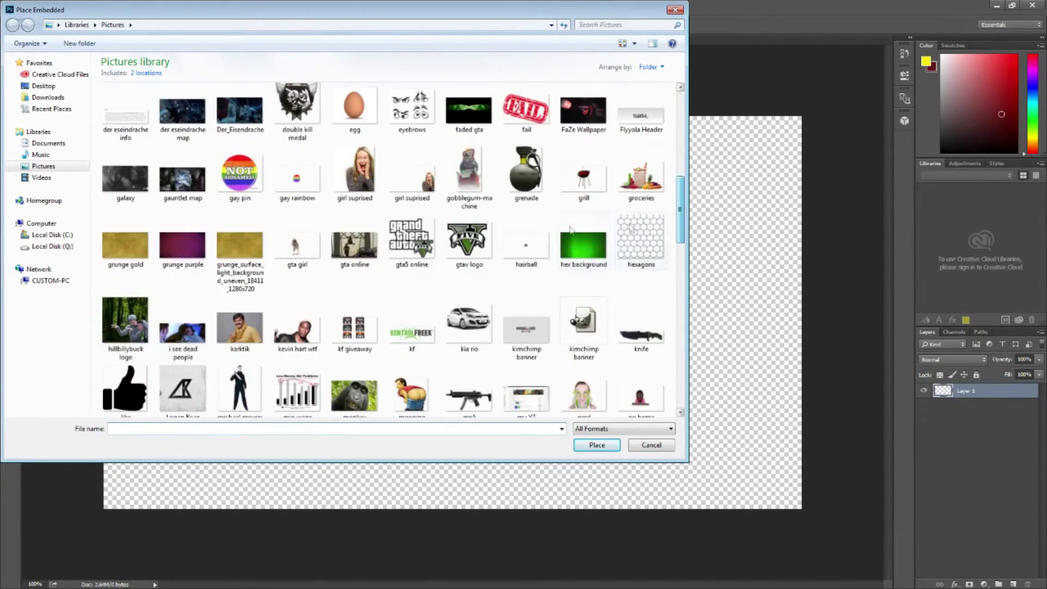
left_click(143, 254)
left_click(587, 446)
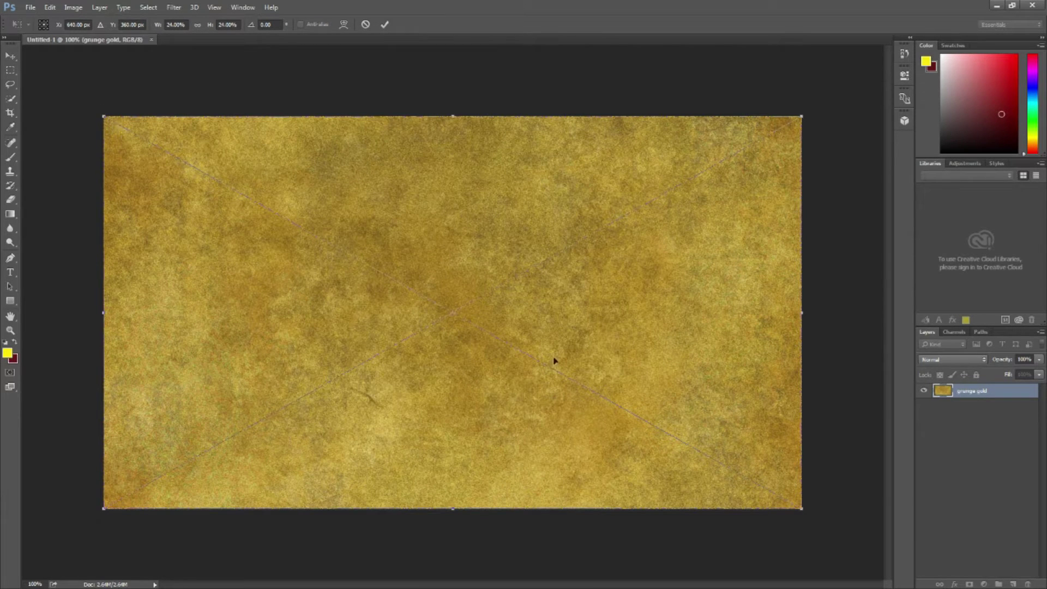
left_click(385, 24)
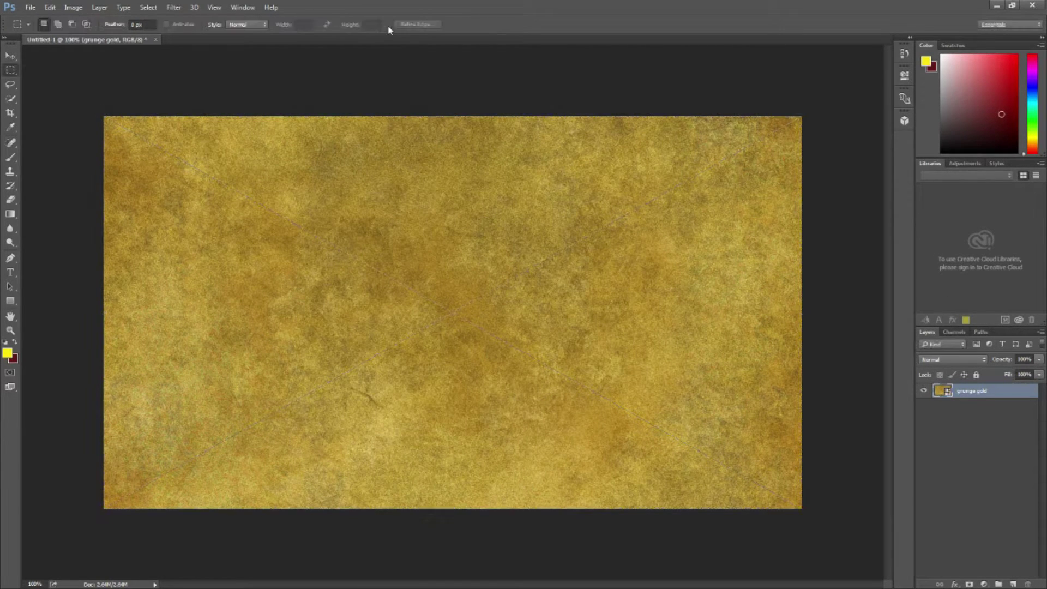
Add the text "MAKE A" in Blacklisted Regular and position it in the canvas's upper-left corner
left_click(10, 272)
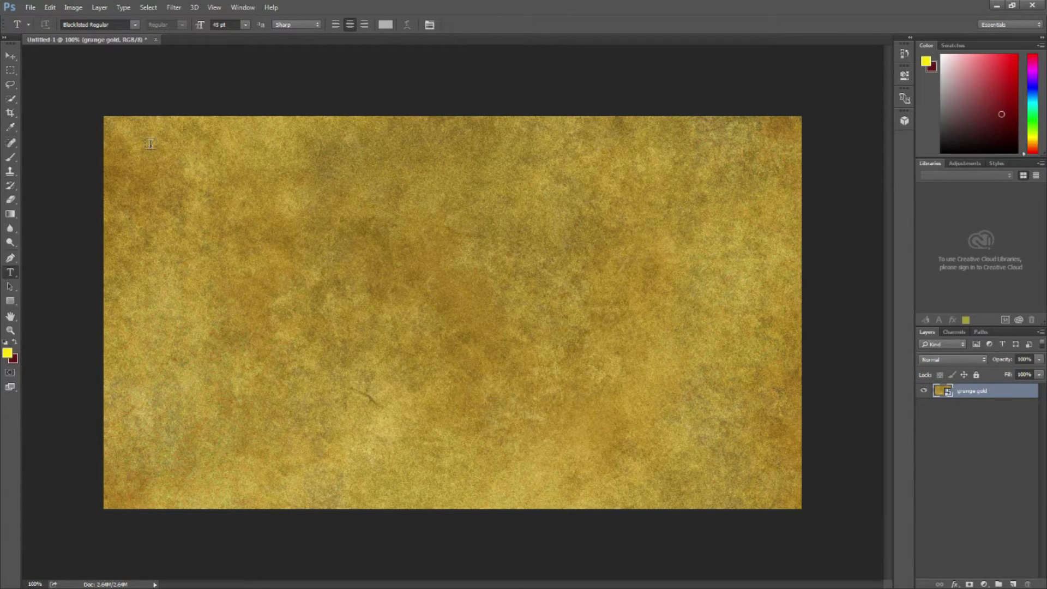
left_click_drag(132, 146, 329, 234)
left_click_drag(369, 264, 385, 266)
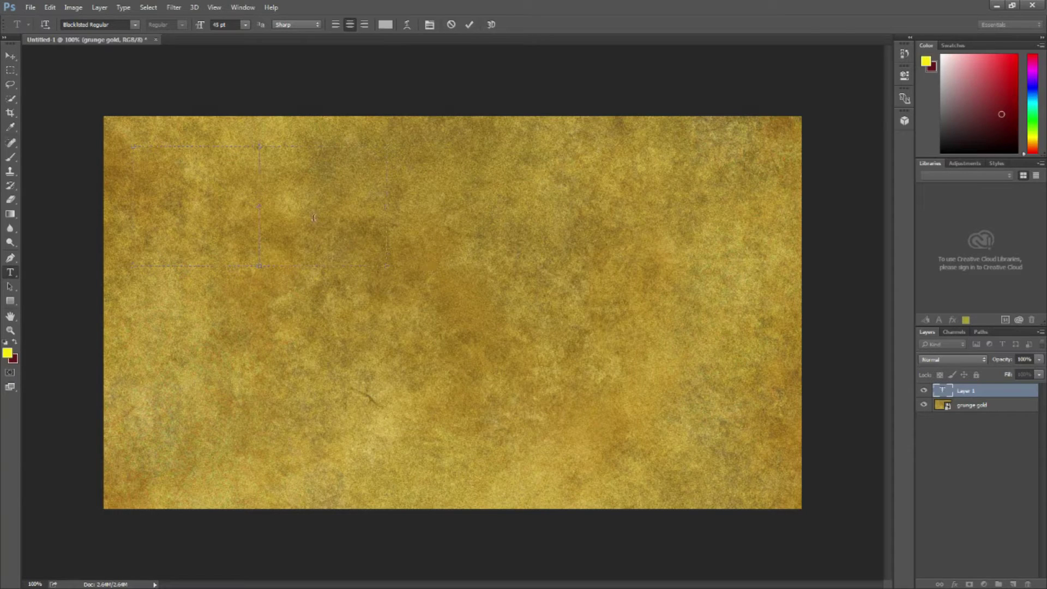
type("MAKE")
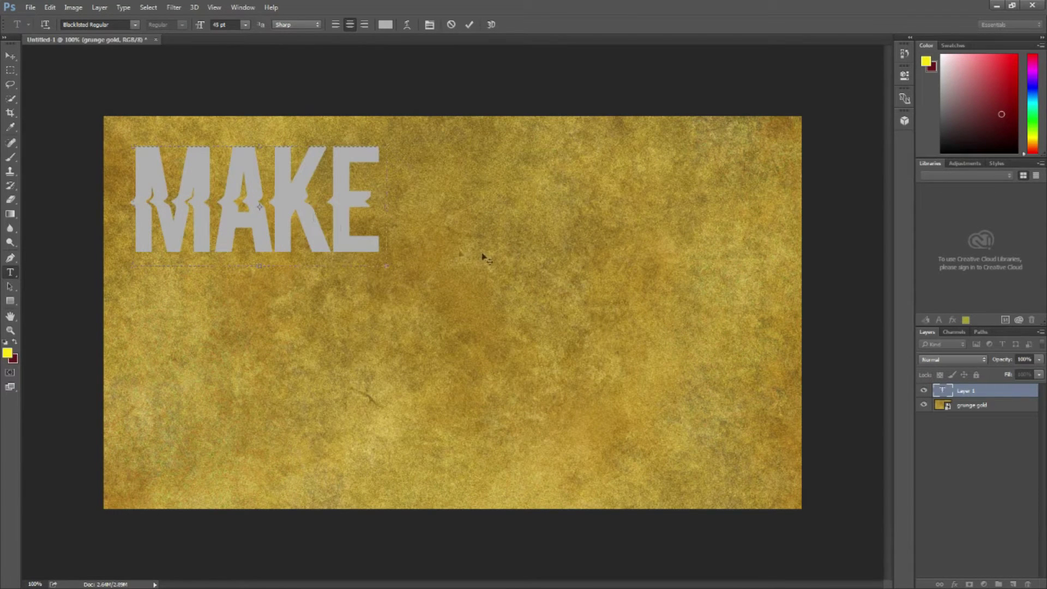
left_click_drag(439, 208, 508, 208)
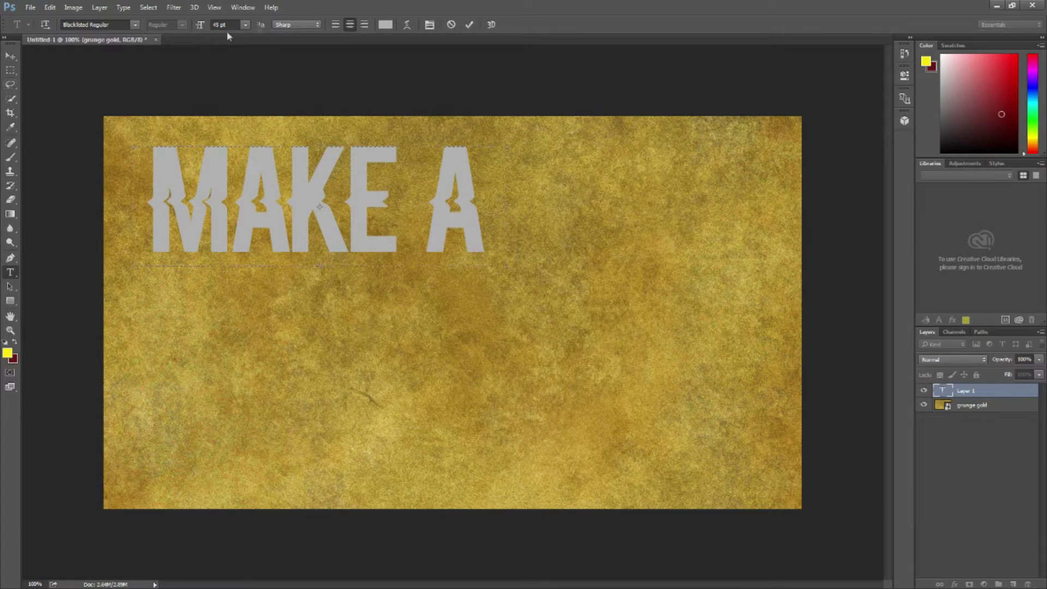
left_click(11, 56)
left_click_drag(164, 202, 134, 184)
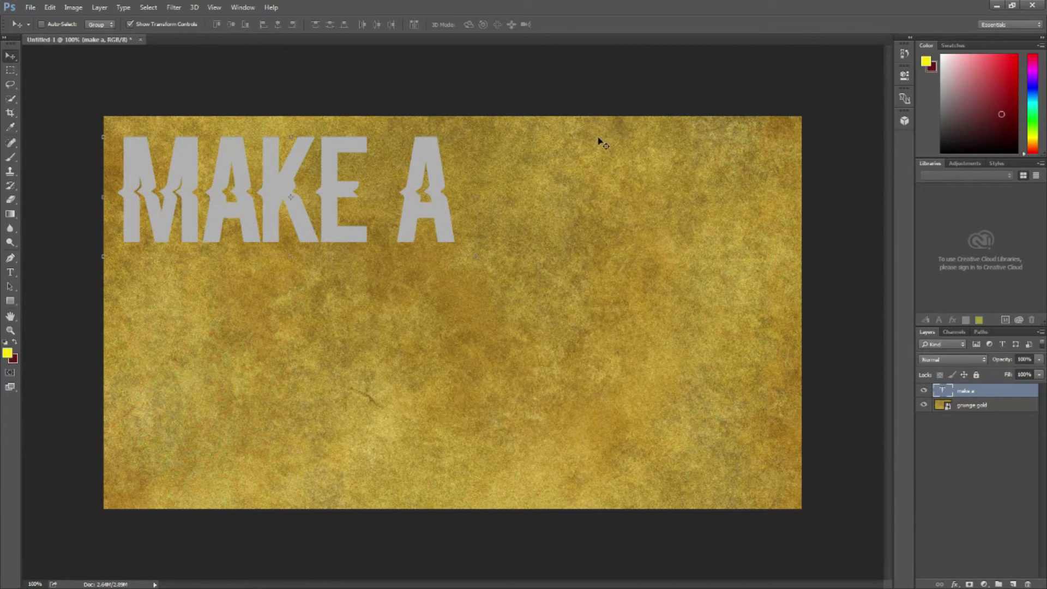
Give the "MAKE A" text a black drop shadow with 40% spread and 32 px size, plus a white inner glow at 100% opacity
right_click(966, 393)
left_click(741, 118)
left_click_drag(660, 190, 722, 186)
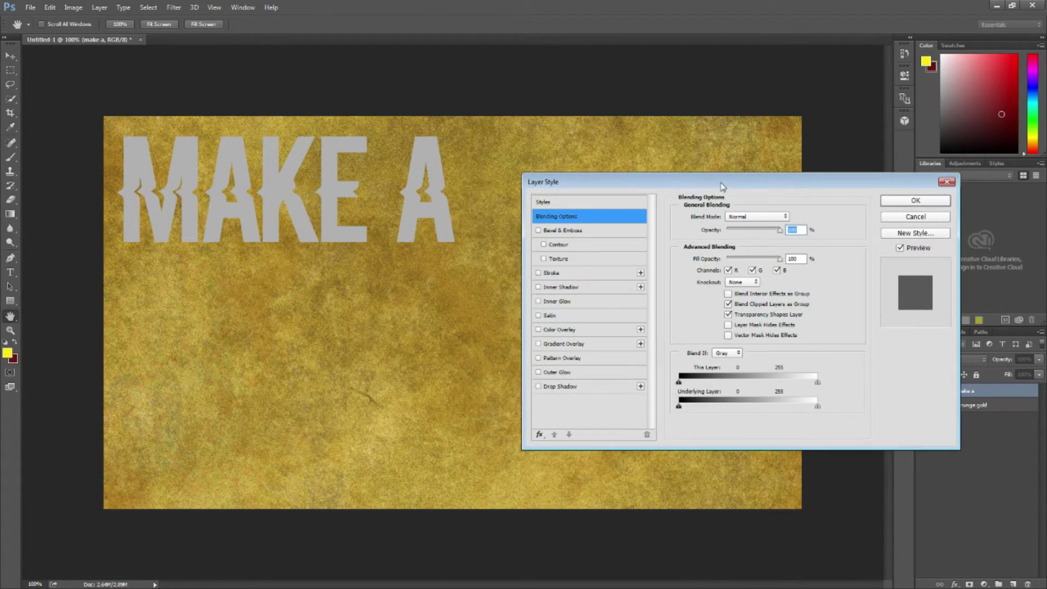
left_click(559, 387)
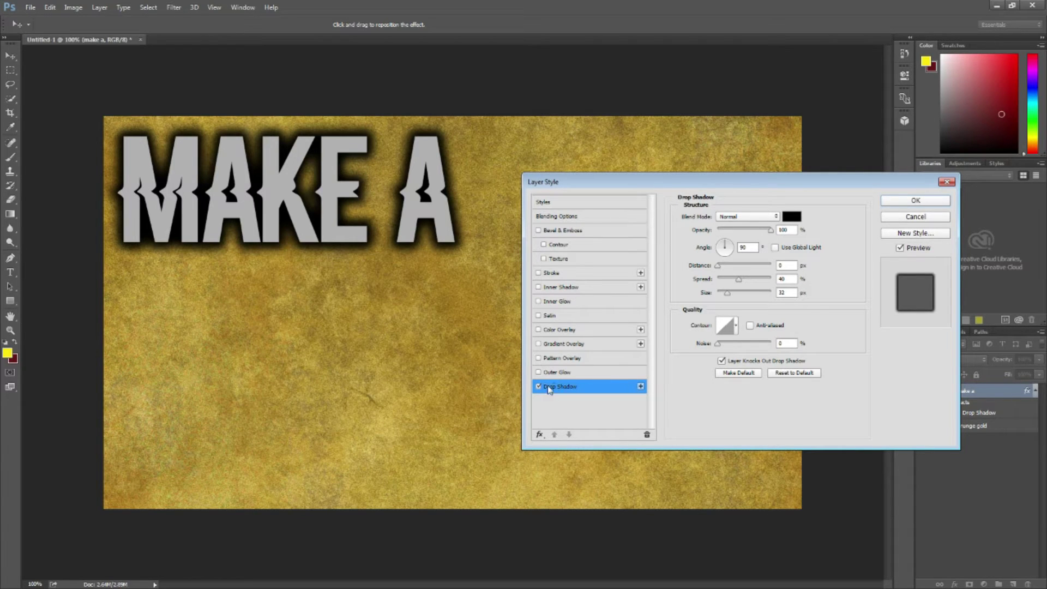
left_click(557, 305)
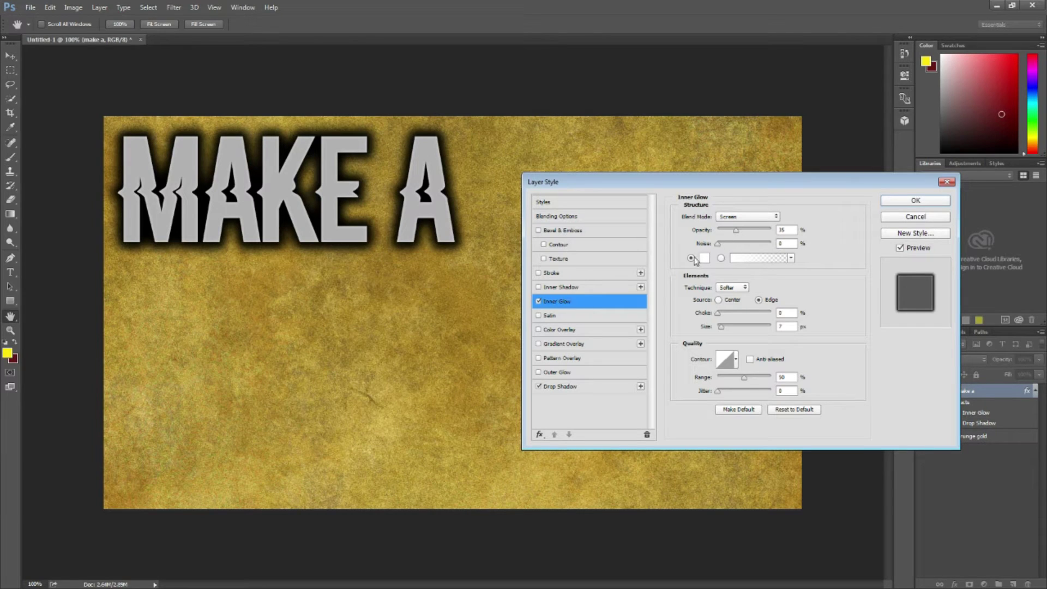
left_click(737, 232)
left_click_drag(738, 232, 809, 234)
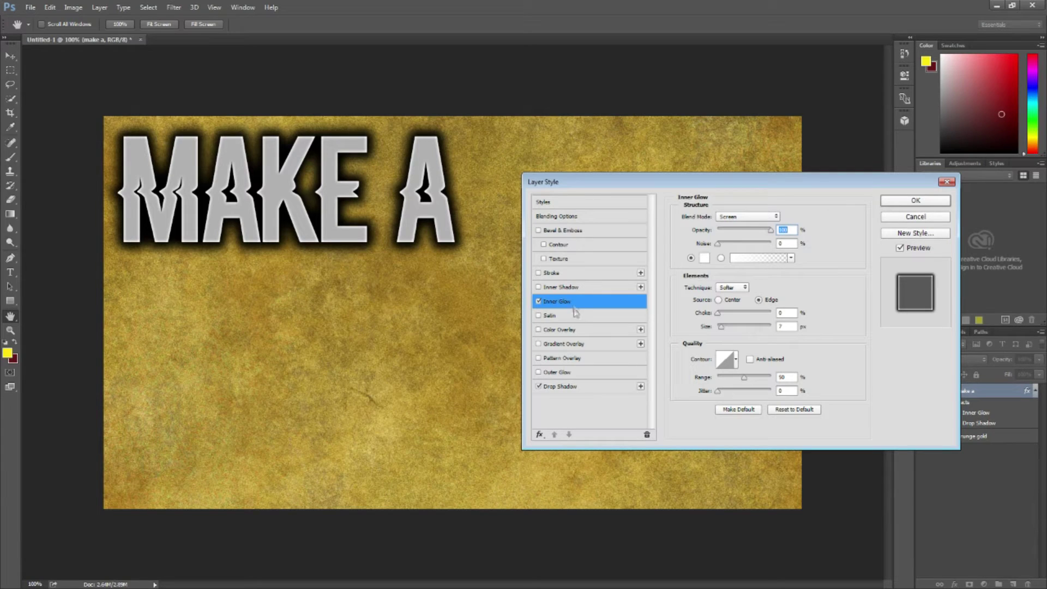
Add a linear black-to-white gradient overlay in Overlay mode to the text, raise its opacity, and apply the layer style
left_click(558, 343)
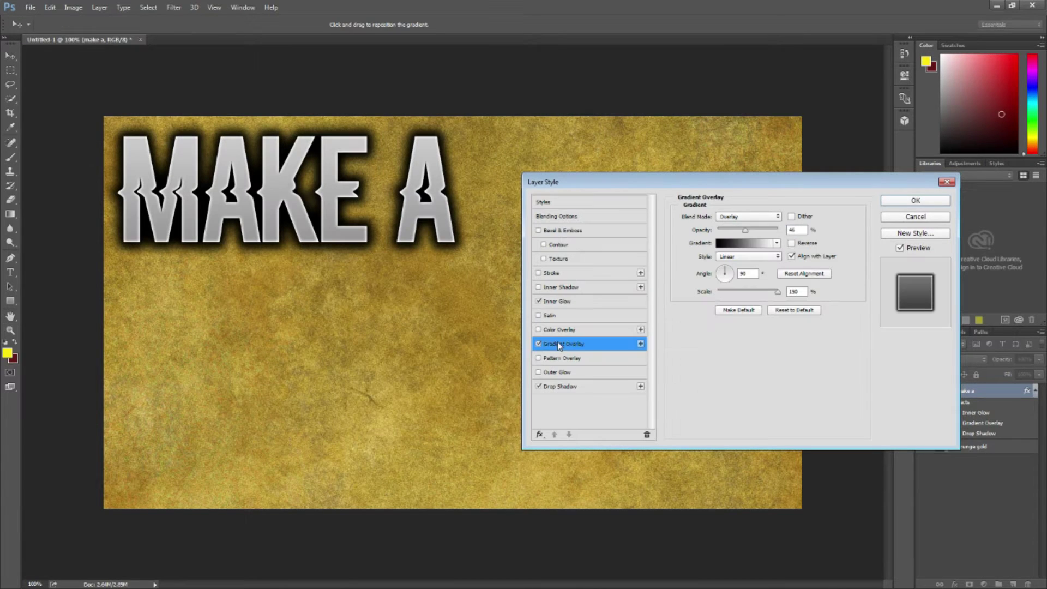
left_click(745, 232)
mouse_move(746, 233)
left_mouse_down()
mouse_move(721, 236)
mouse_move(759, 235)
mouse_move(716, 242)
mouse_move(792, 240)
mouse_move(761, 236)
left_mouse_up()
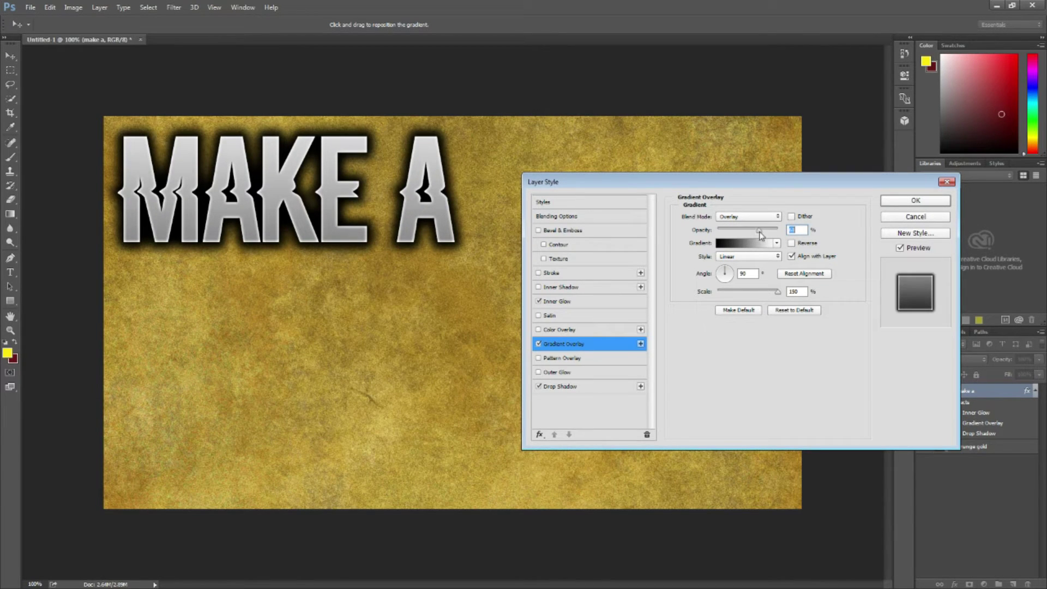
left_click(912, 201)
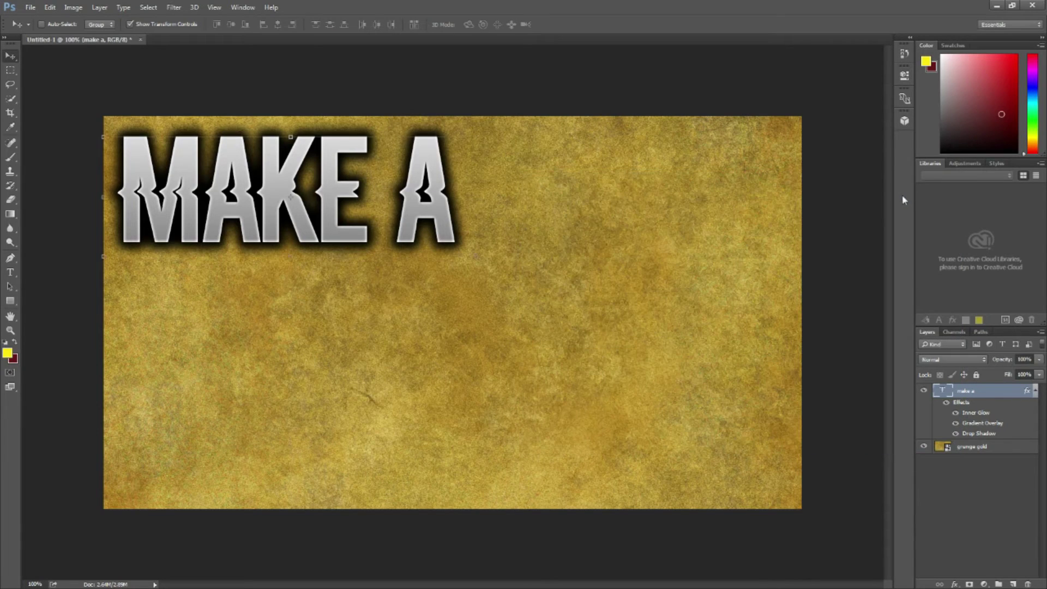
Duplicate the "make a" text layer and move the copy directly below the original line
left_click(1036, 392)
right_click(987, 392)
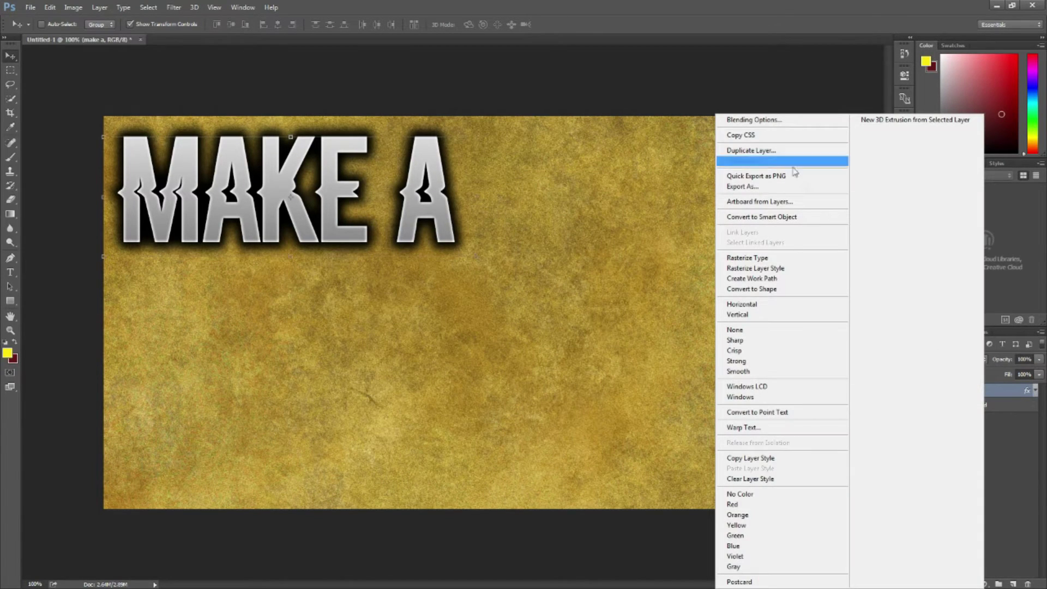
left_click(765, 158)
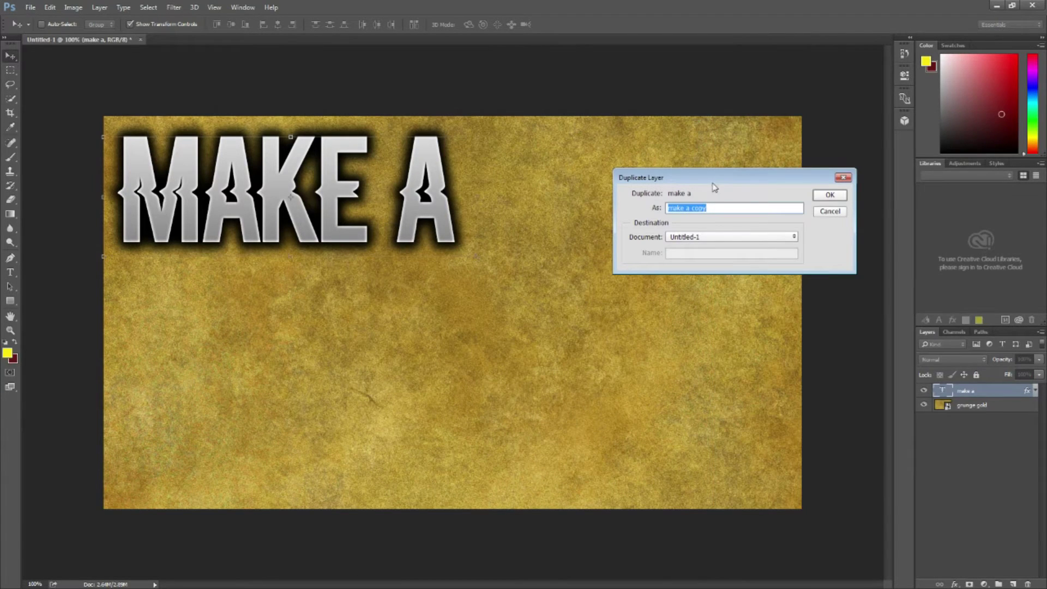
left_click(825, 197)
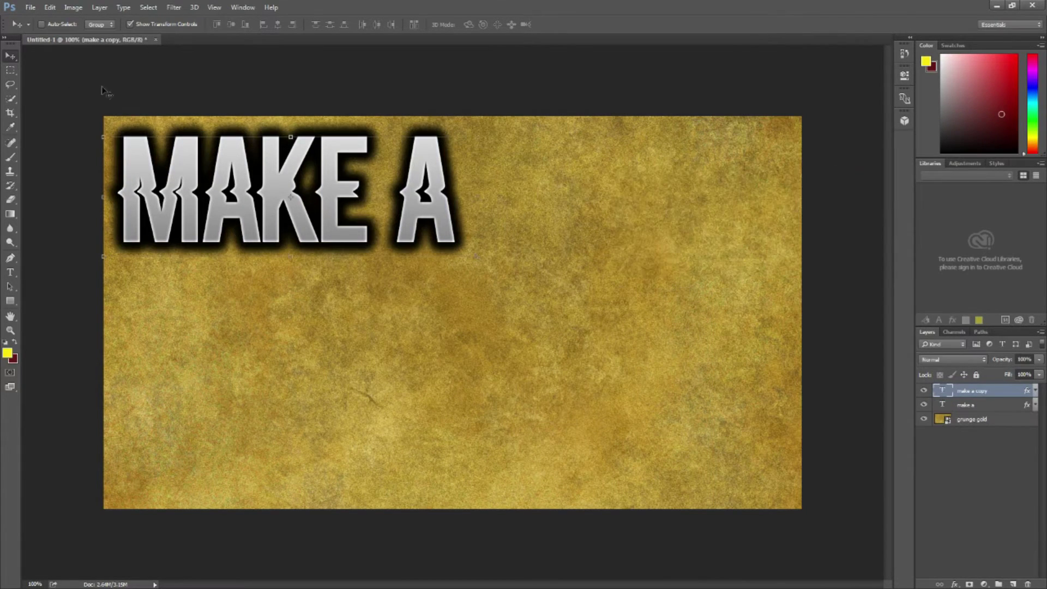
left_click_drag(185, 183, 186, 307)
Change the duplicated line's text to "CLEAN" and align its left edge beneath "MAKE A"
left_click(10, 272)
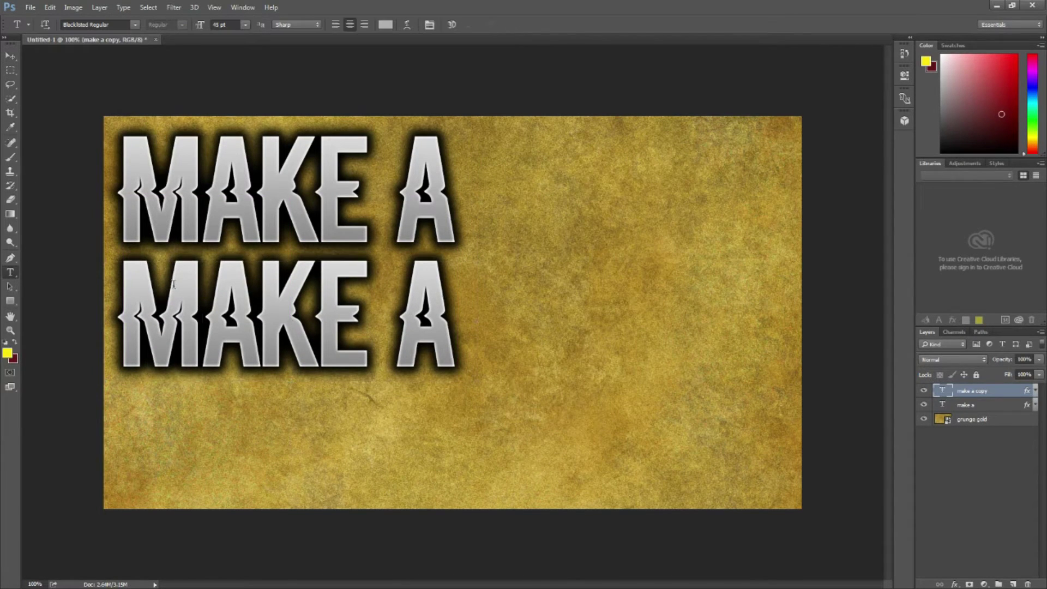
double_click(178, 274)
type("CLEANA")
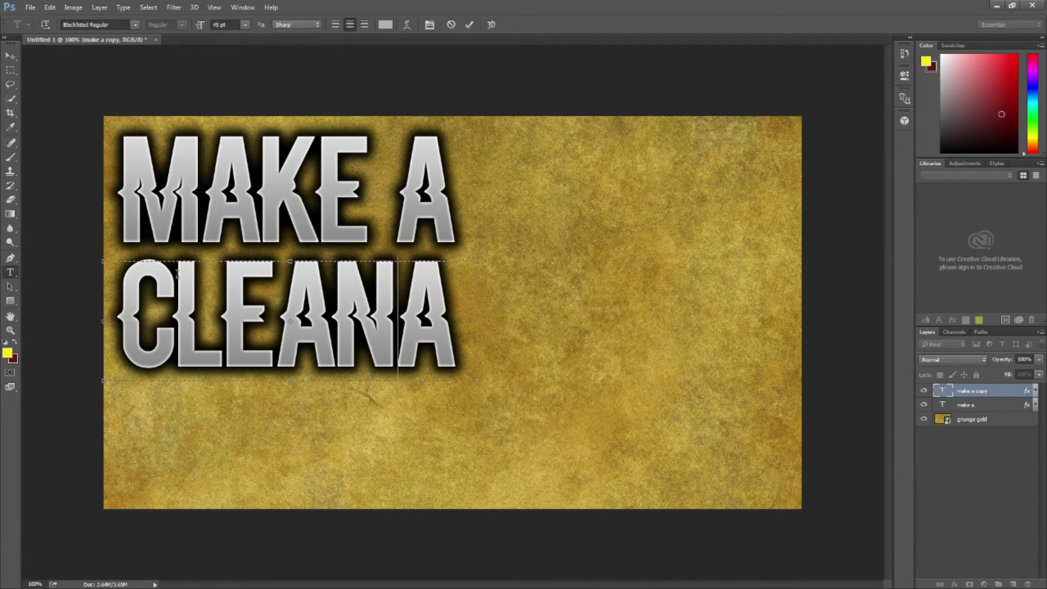
key("Delete")
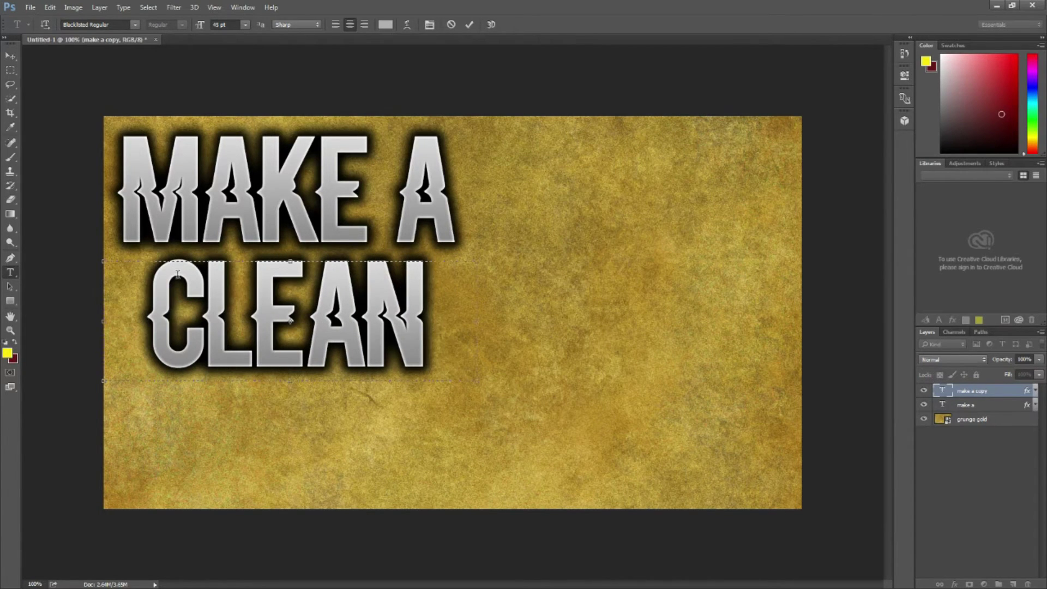
key("ctrl+Return")
key("v")
left_click_drag(214, 325, 185, 316)
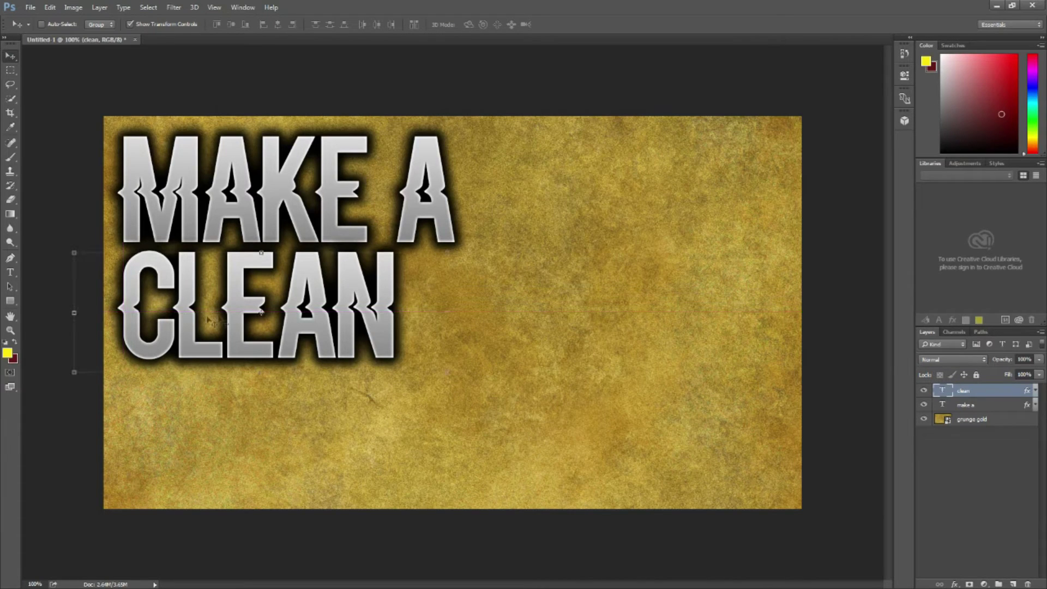
Duplicate the "clean" text layer and move the copy straight down to form a third line
right_click(967, 388)
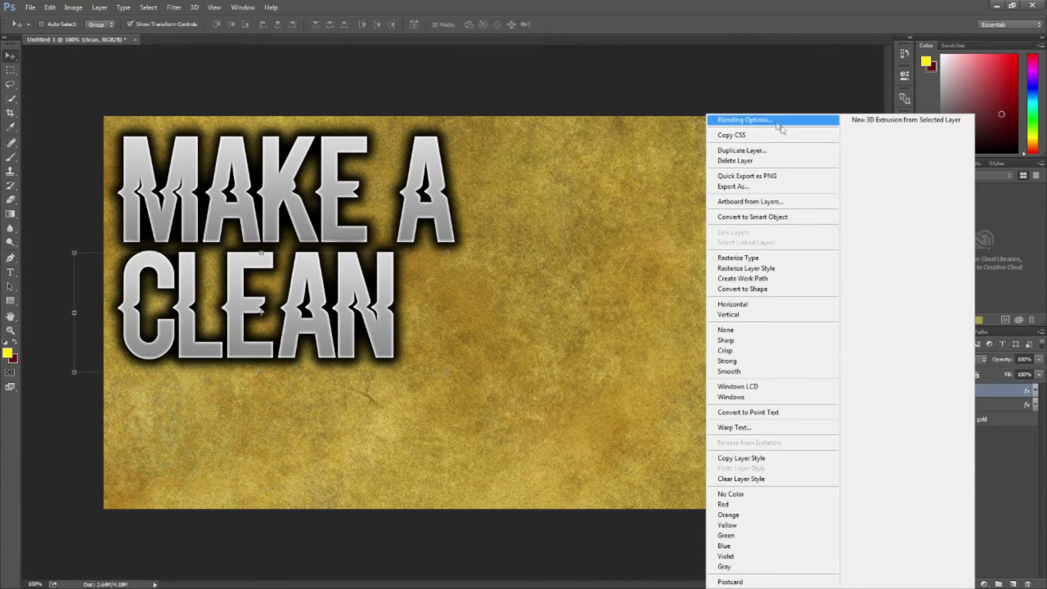
left_click(736, 156)
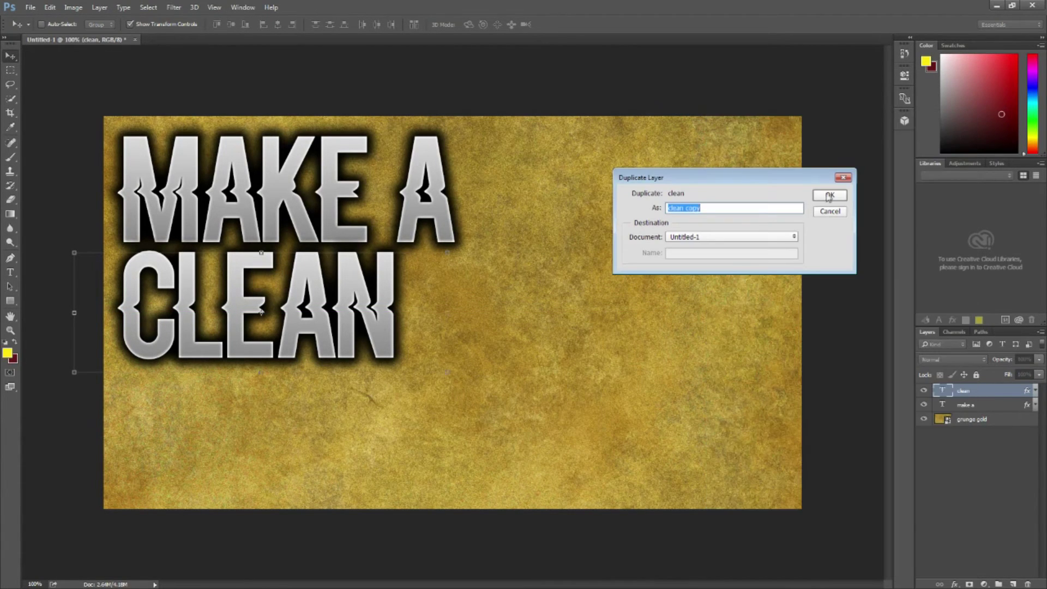
left_click(825, 198)
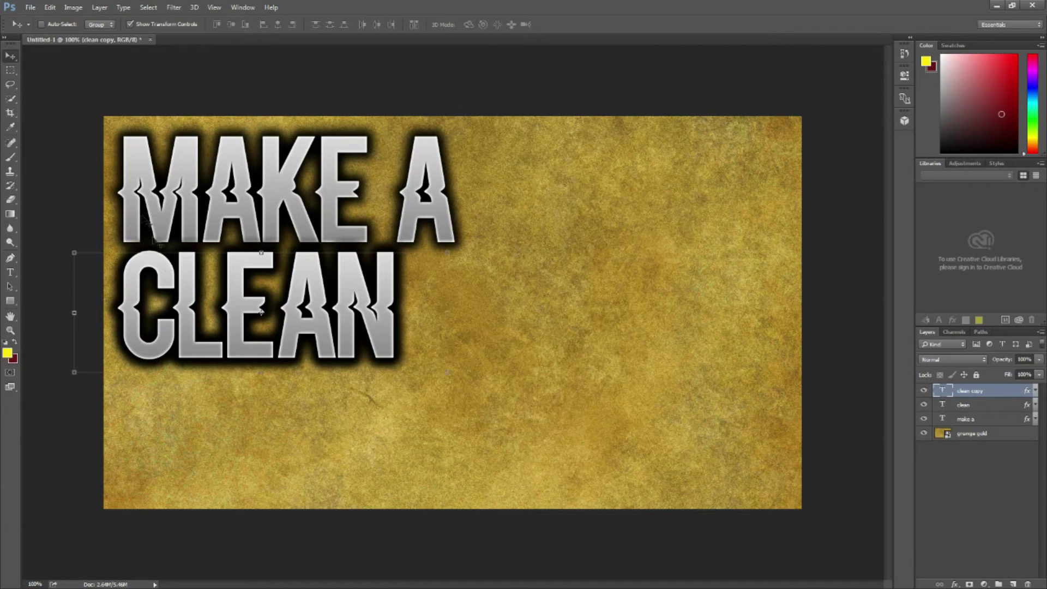
left_click_drag(169, 281, 169, 395)
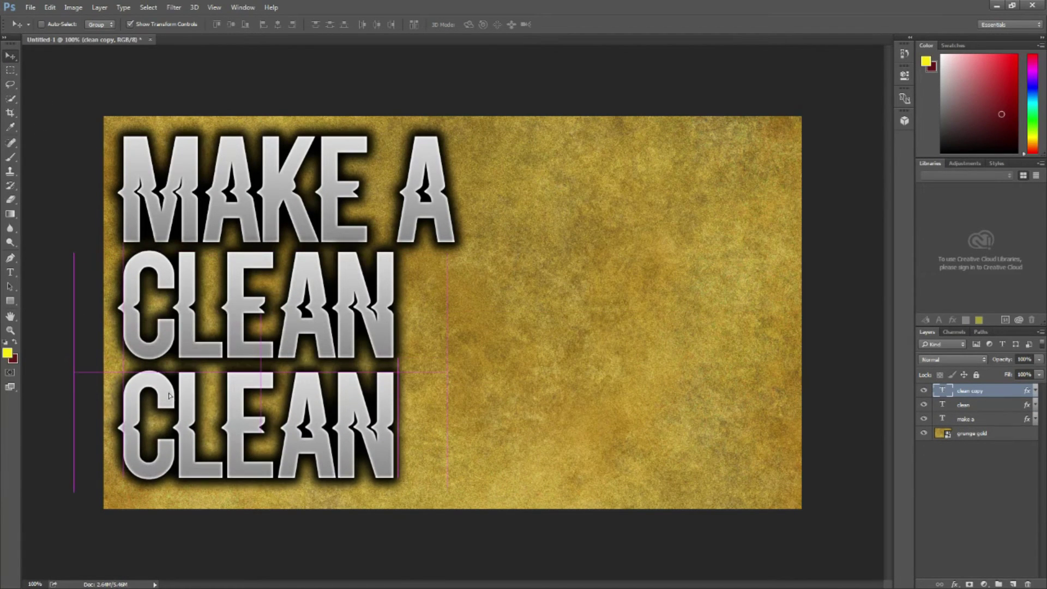
Change the third line's text to "THUMBNAIL" and move it into left alignment slightly lower beneath "CLEAN"
left_click(11, 272)
double_click(236, 426)
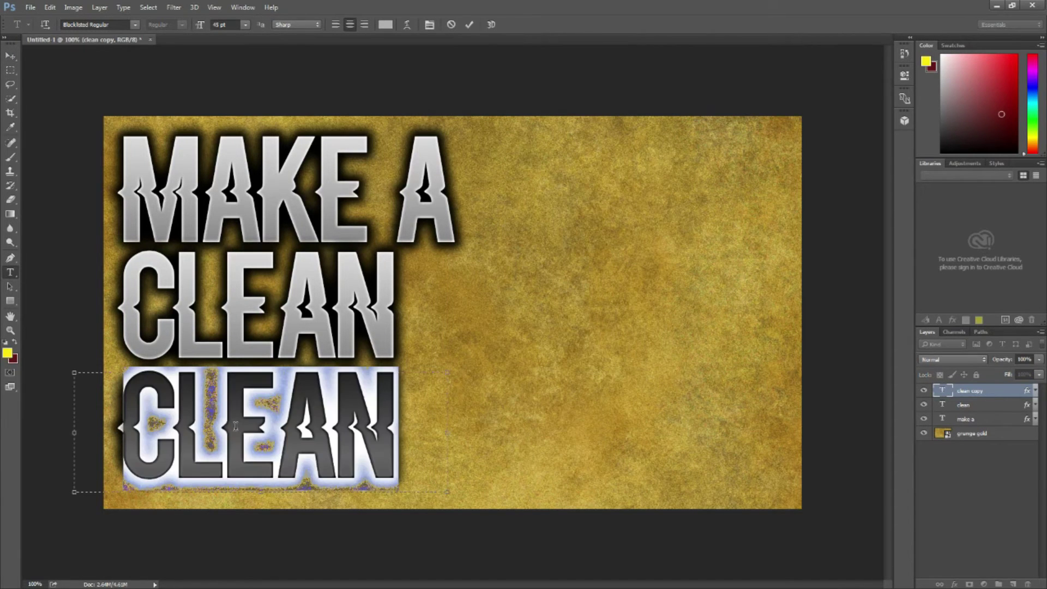
type("THUMB-")
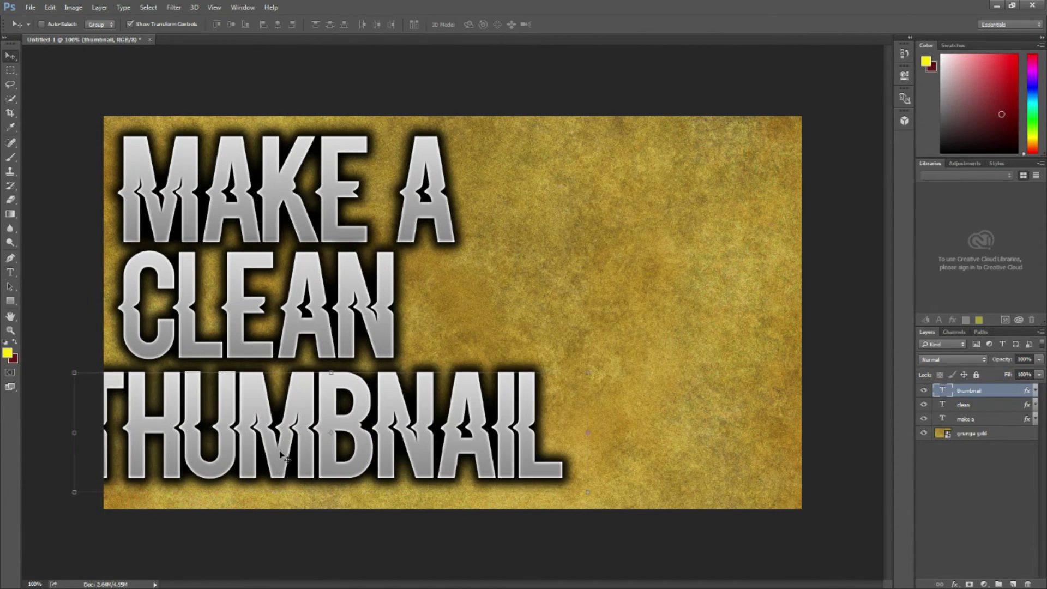
left_click_drag(281, 454, 330, 453)
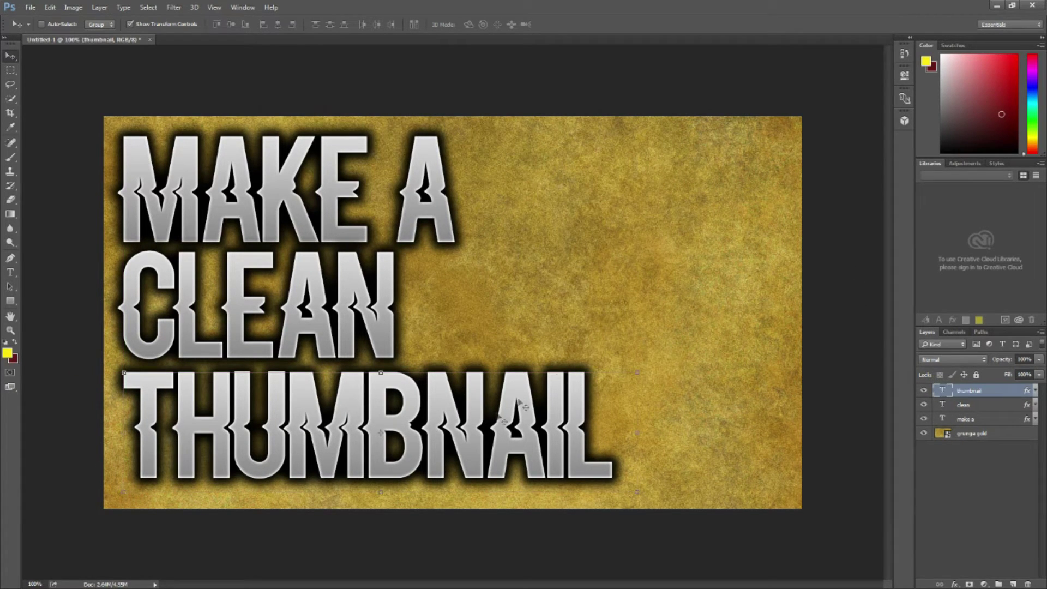
mouse_move(417, 463)
left_mouse_down()
mouse_move(408, 463)
mouse_move(415, 468)
left_mouse_up()
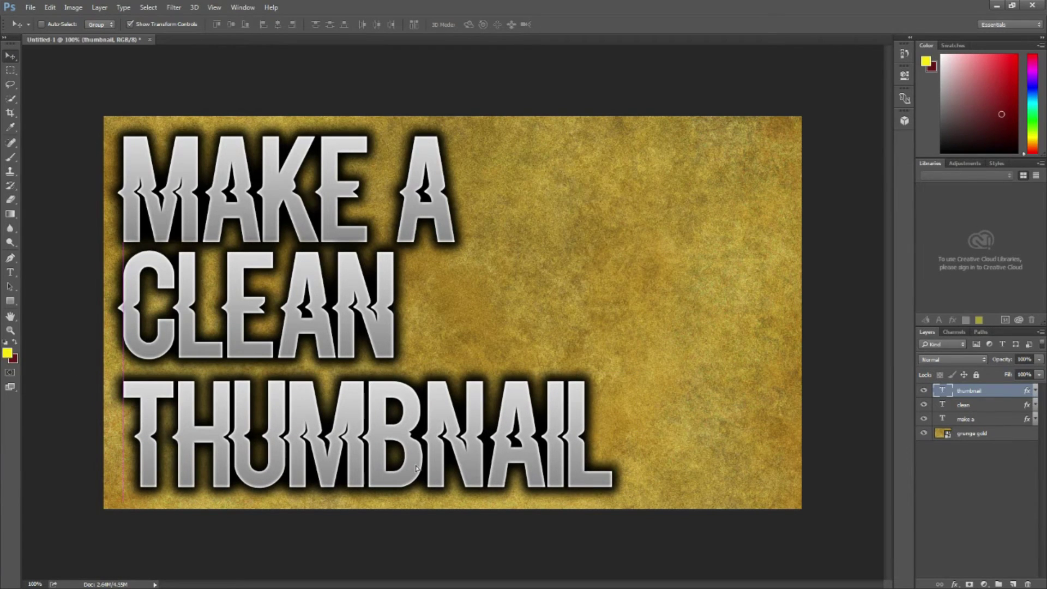
Move the "clean" text layer slightly down to even the spacing between the three text lines, and deselect it
left_click(964, 405)
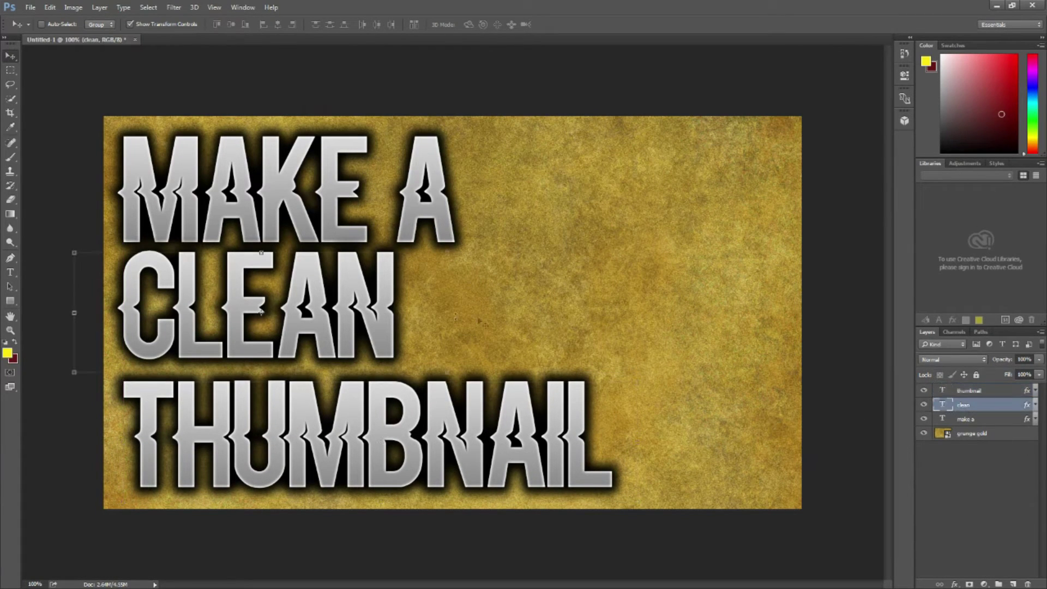
left_click_drag(384, 318, 387, 326)
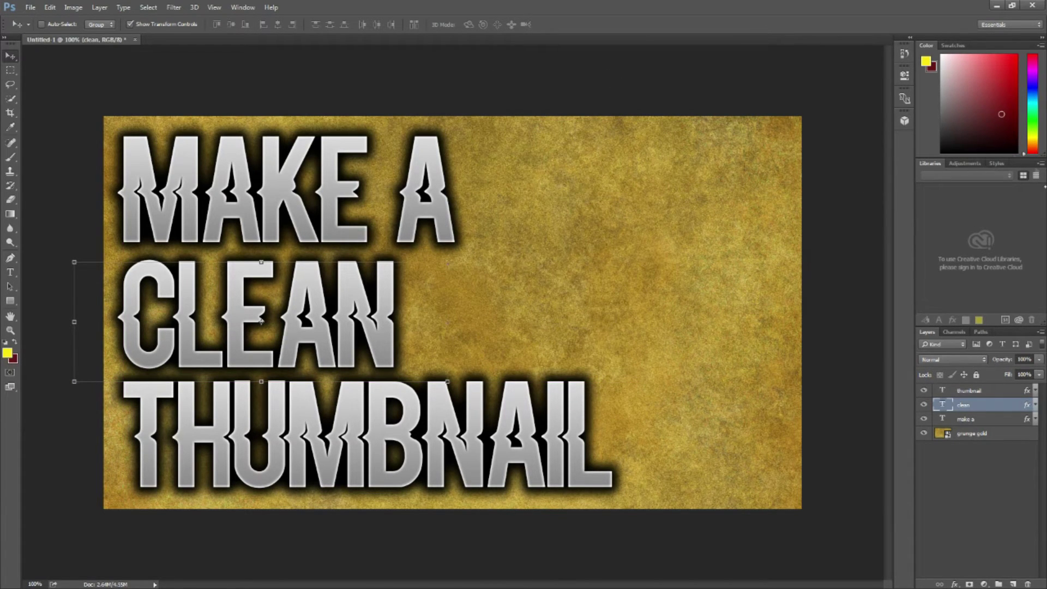
left_click(965, 496)
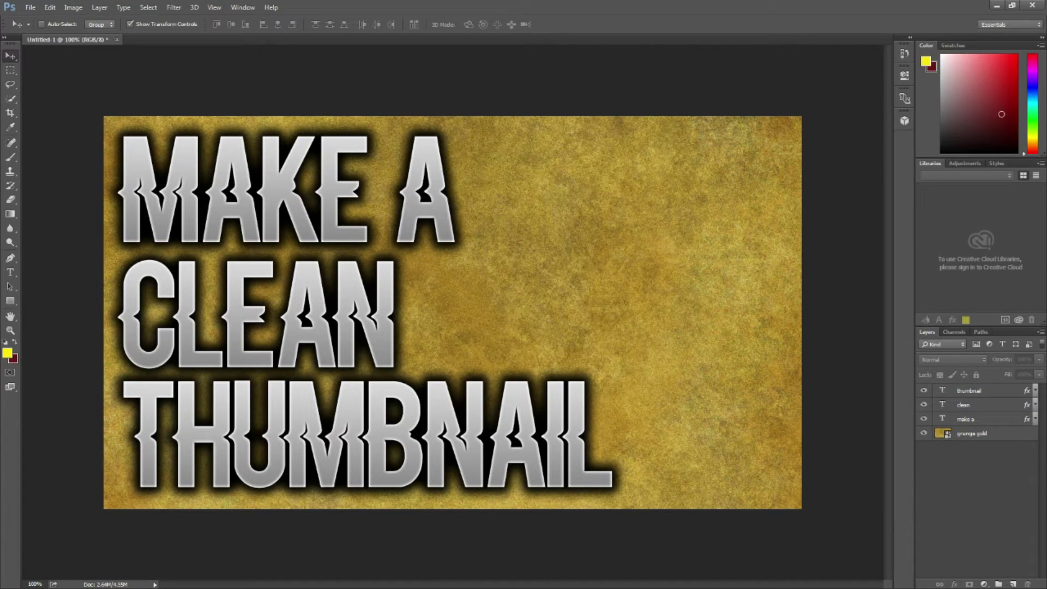
Switch to Chrome, examine the "photoshop png" image results with a preview of the Photoshop CS5 icon, and return to Photoshop
key("alt+Tab")
left_click(361, 7)
left_click_drag(146, 48, 120, 54)
left_click(141, 47)
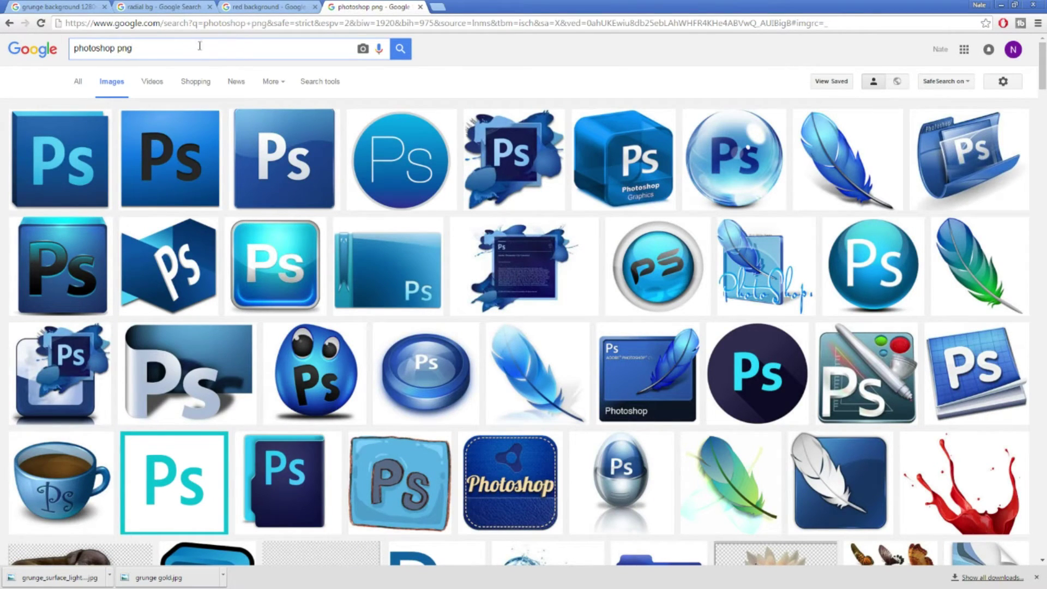
left_click(58, 150)
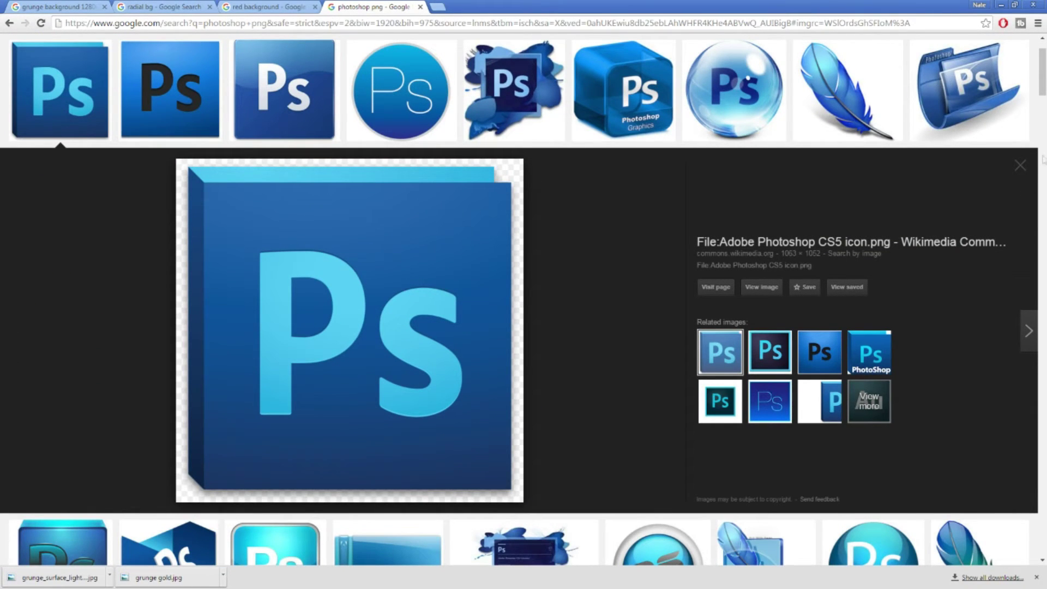
left_click(1021, 167)
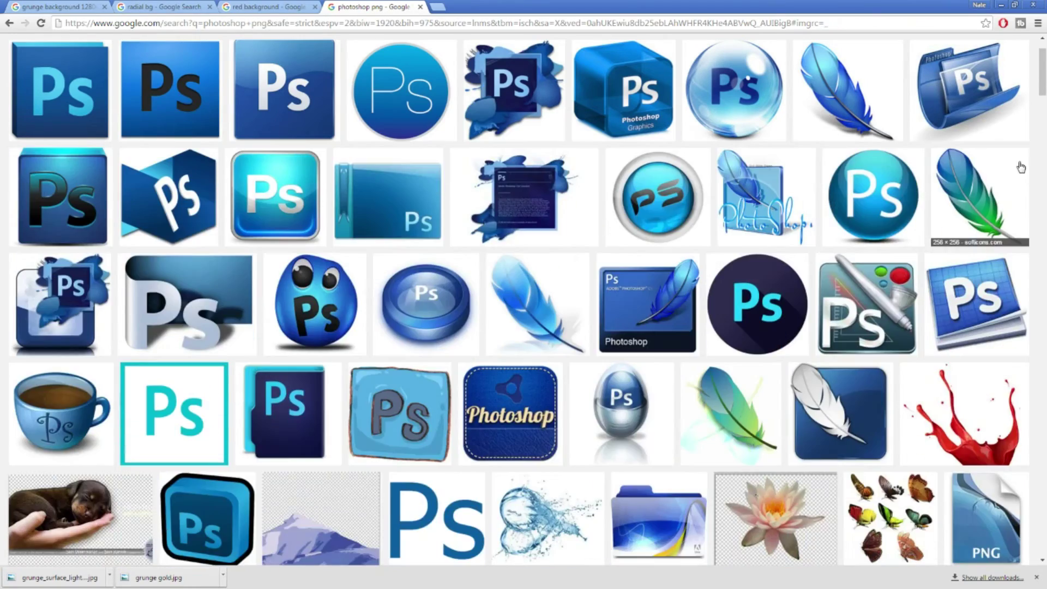
scroll(519, 70, "up", 2)
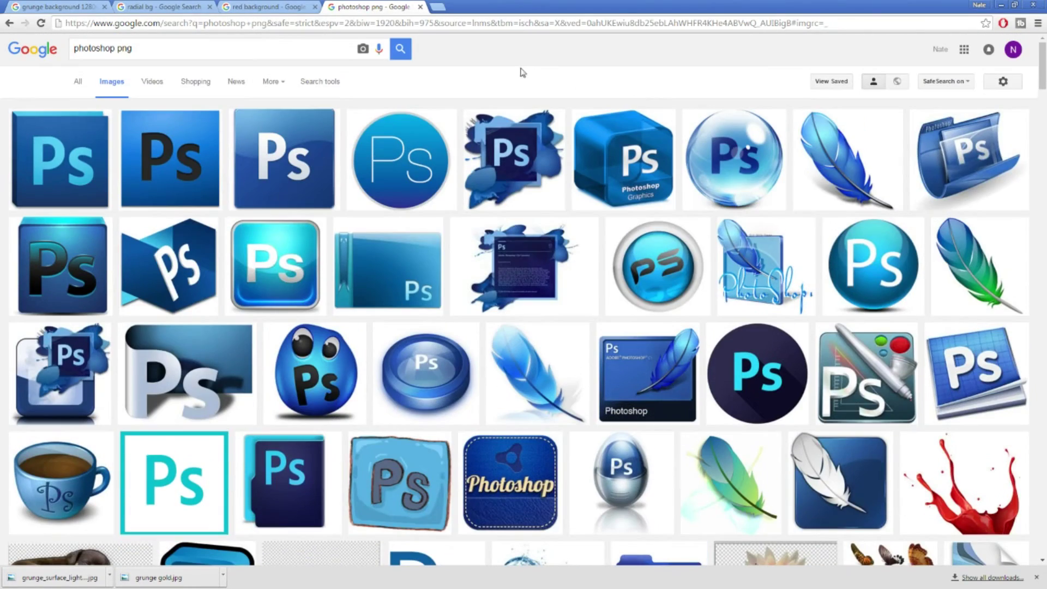
left_click(1002, 4)
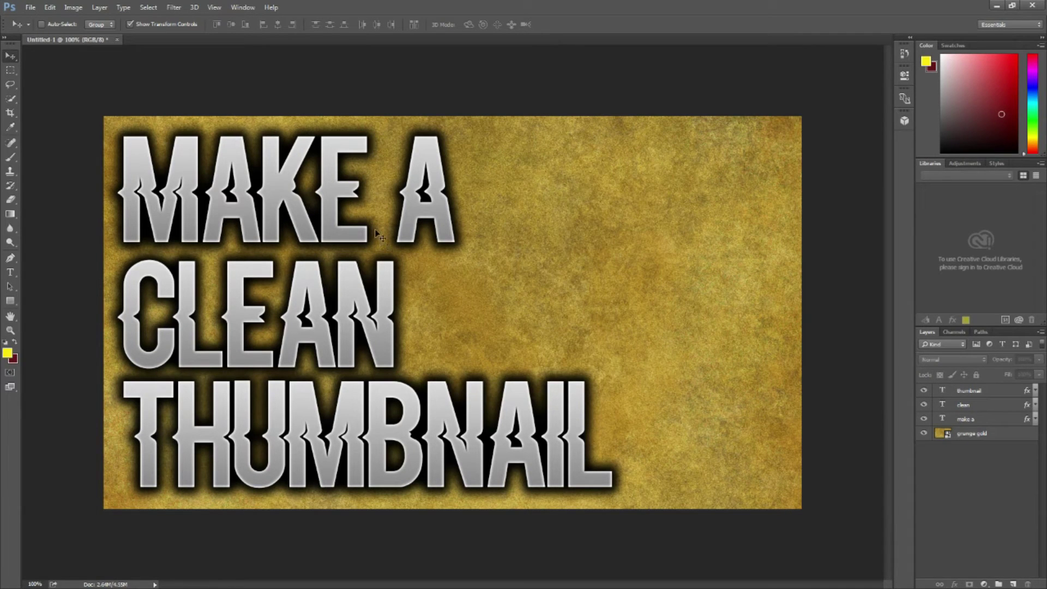
Place the "peter griffin" image from the Pictures library as an embedded object in the thumbnail
left_click(30, 7)
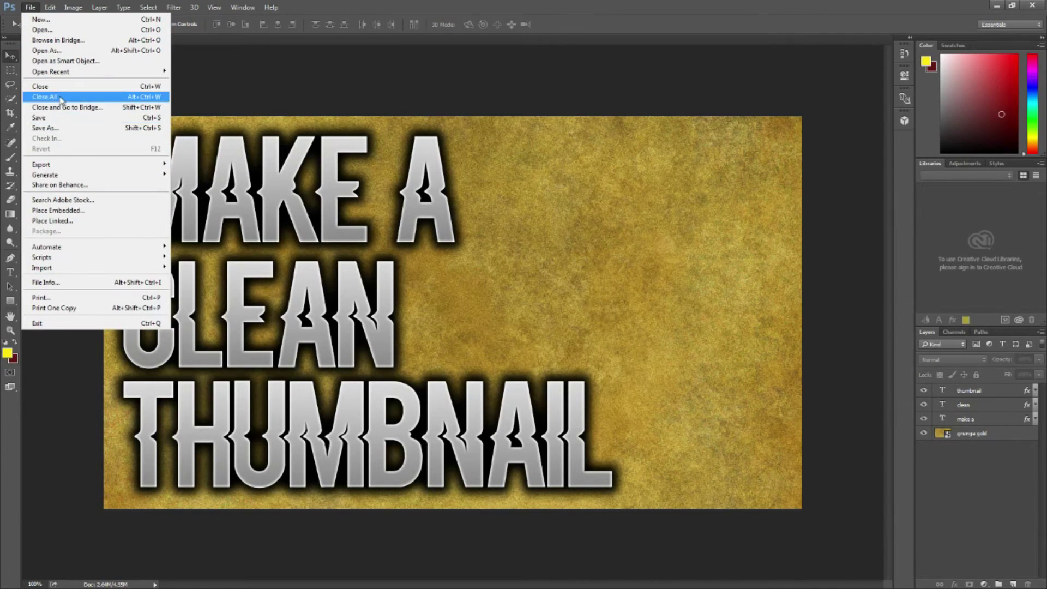
left_click(61, 210)
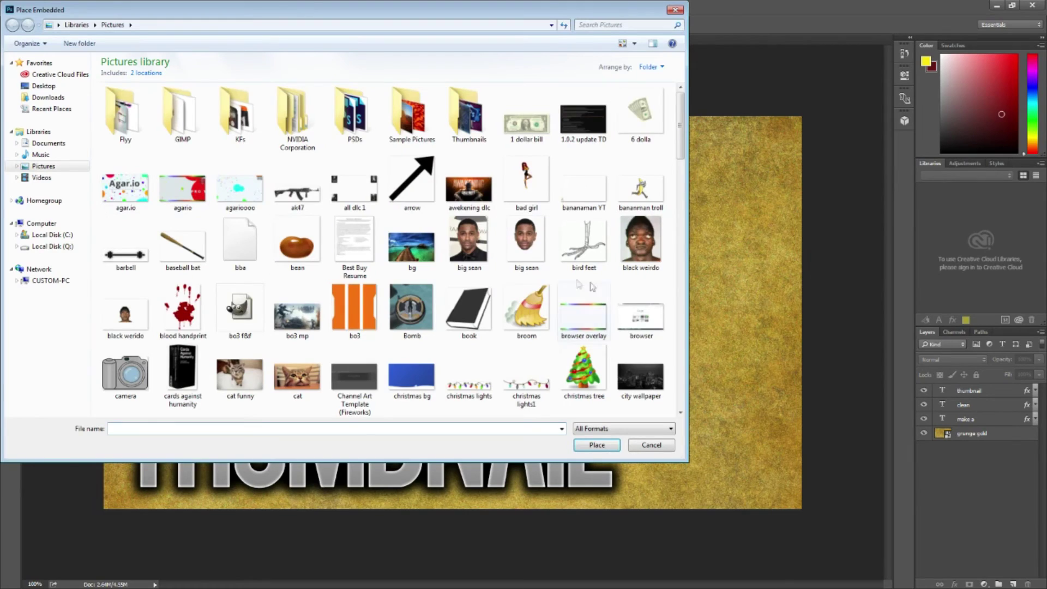
left_click_drag(682, 153, 687, 285)
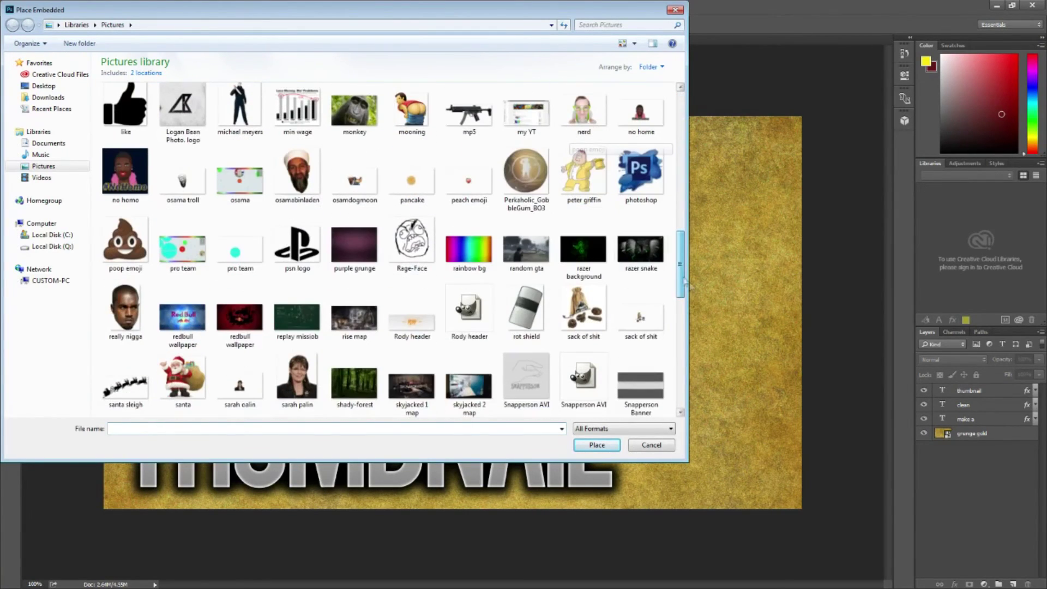
double_click(576, 182)
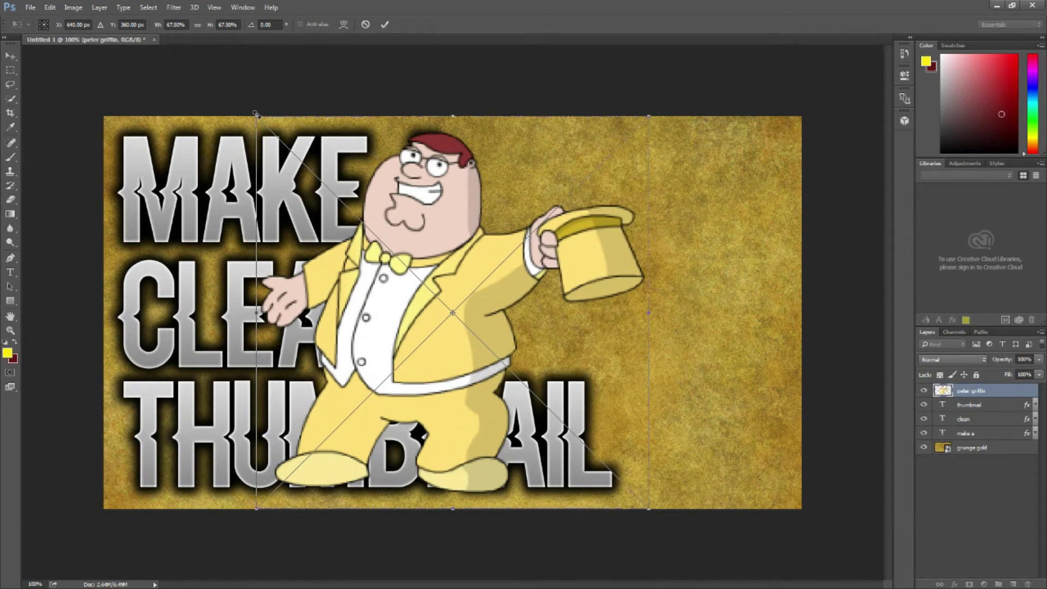
Scale the Peter Griffin image to about 59%, rotate it about 11.3° clockwise and position it right of the text lines
left_click_drag(256, 114, 307, 168)
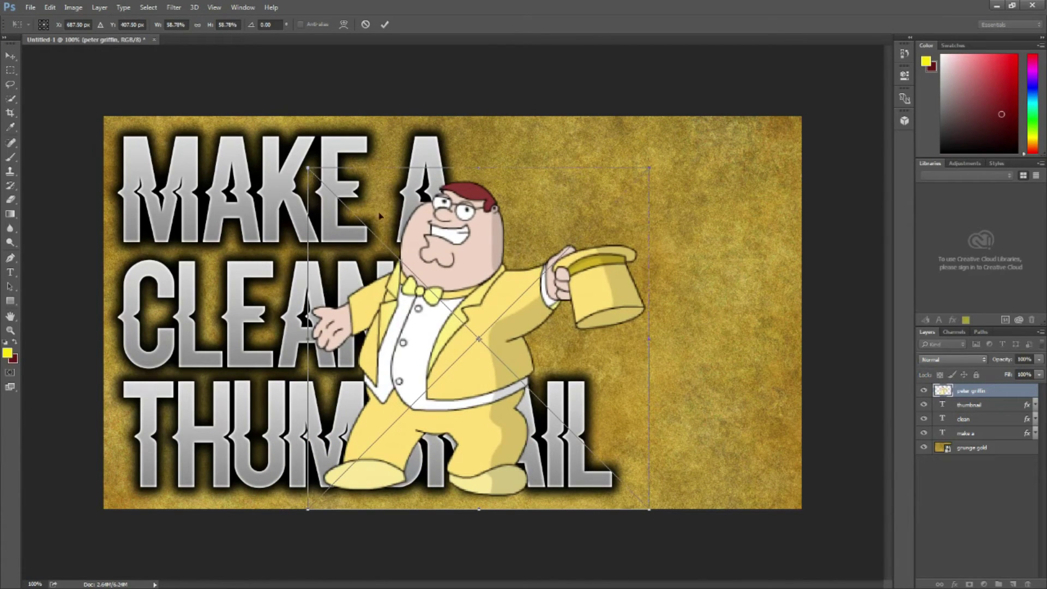
left_click_drag(454, 343, 599, 296)
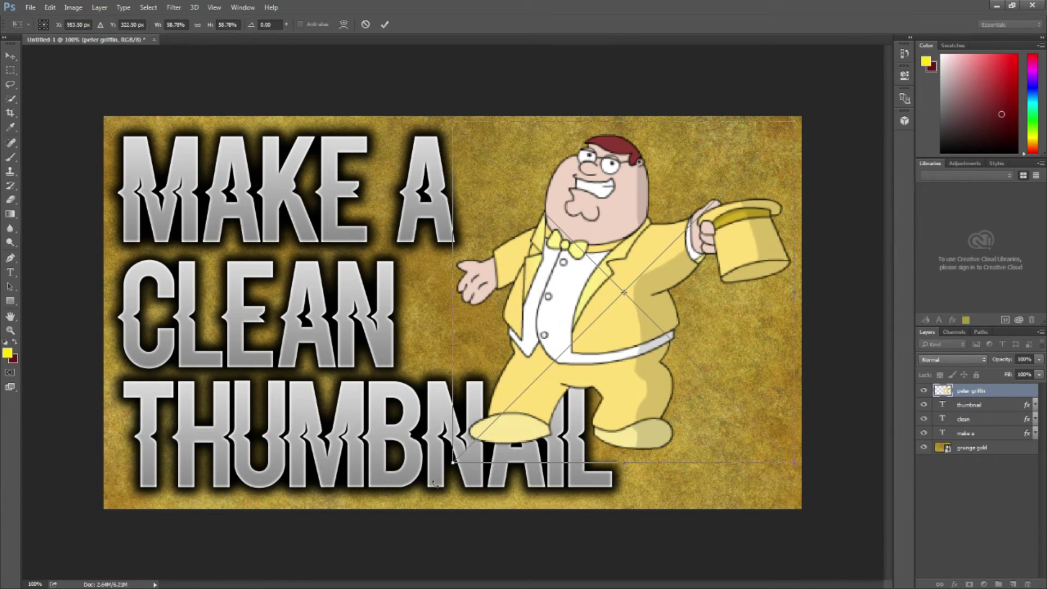
left_click_drag(435, 483, 416, 433)
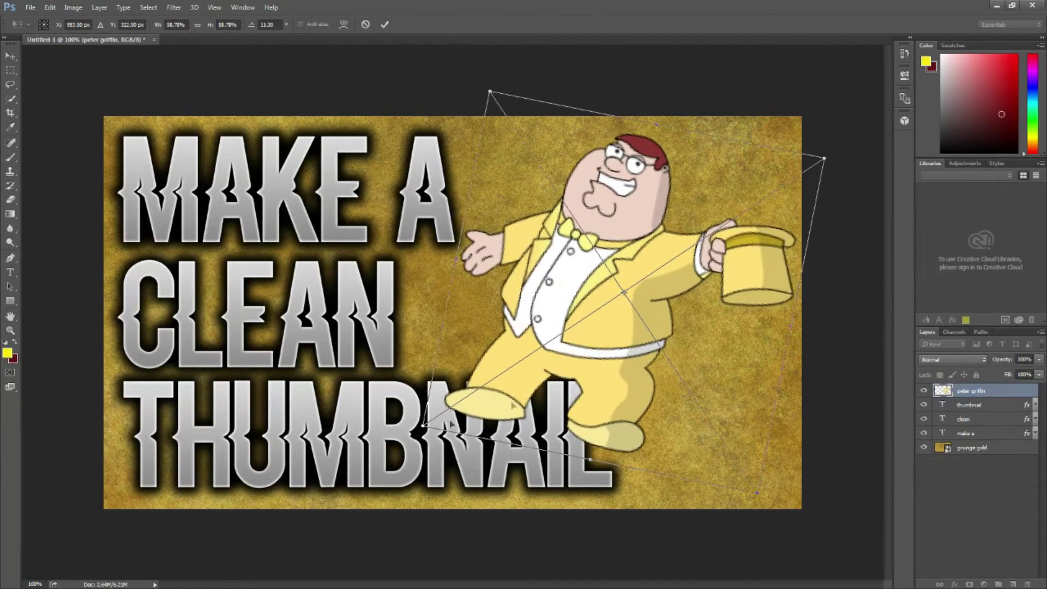
left_click_drag(594, 338, 591, 326)
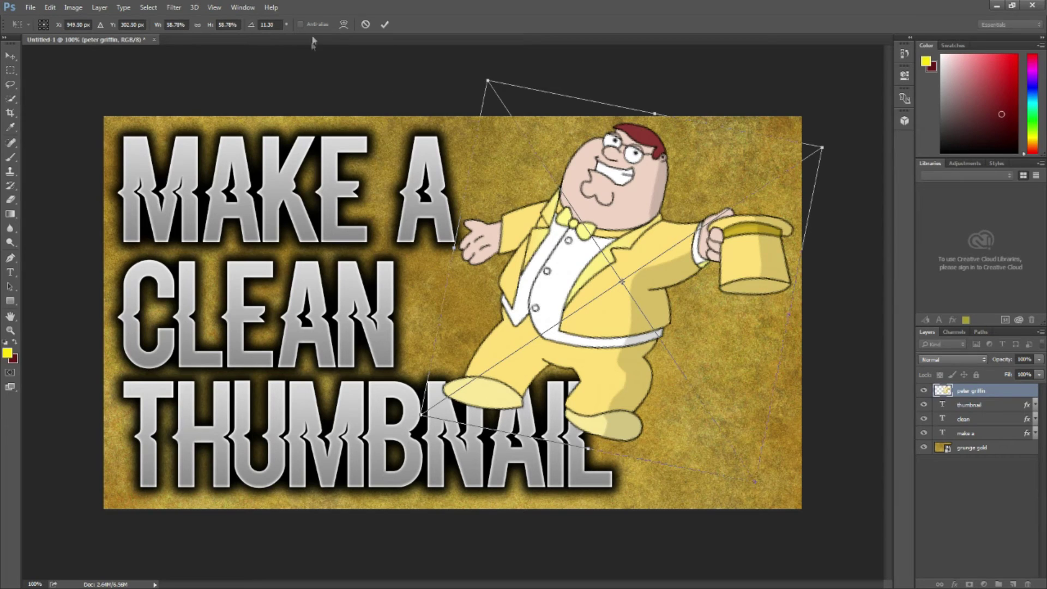
left_click(384, 24)
Reorder the "peter griffin" layer beneath the three text layers and enable a black Drop Shadow in its layer style
left_click_drag(977, 426, 977, 439)
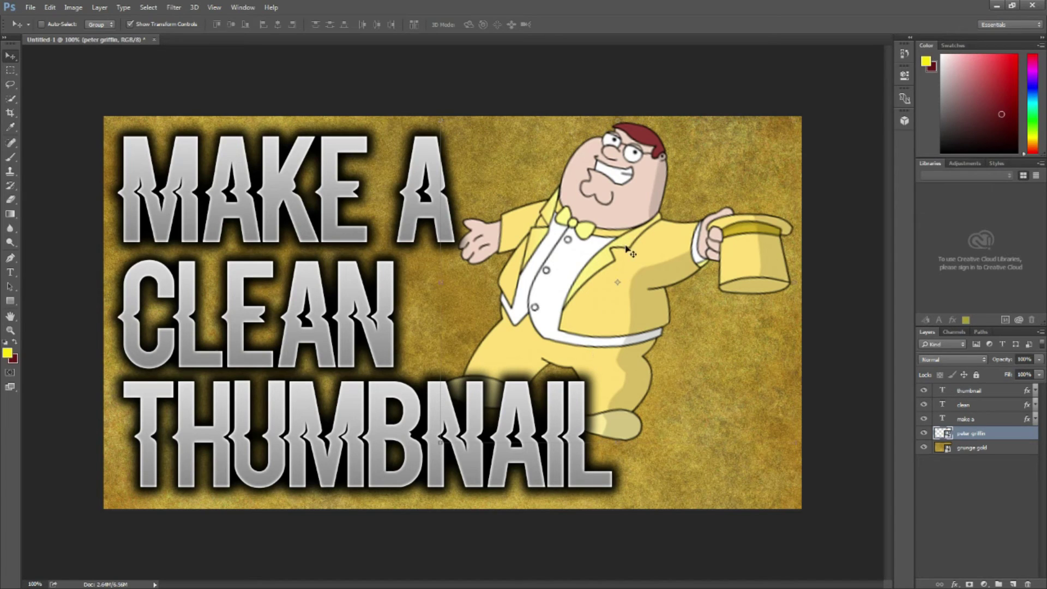
right_click(985, 435)
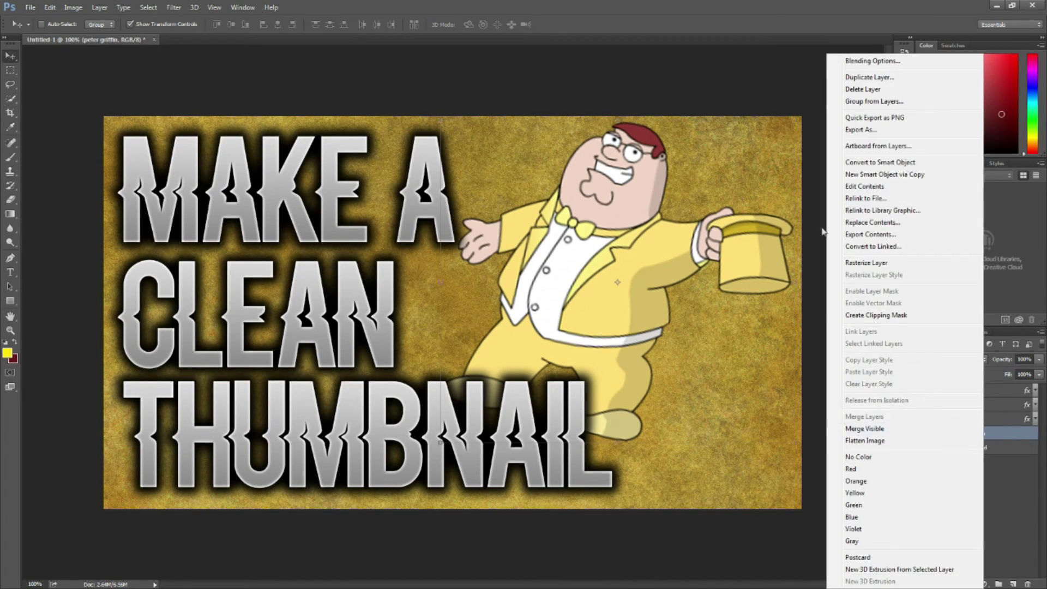
left_click(859, 61)
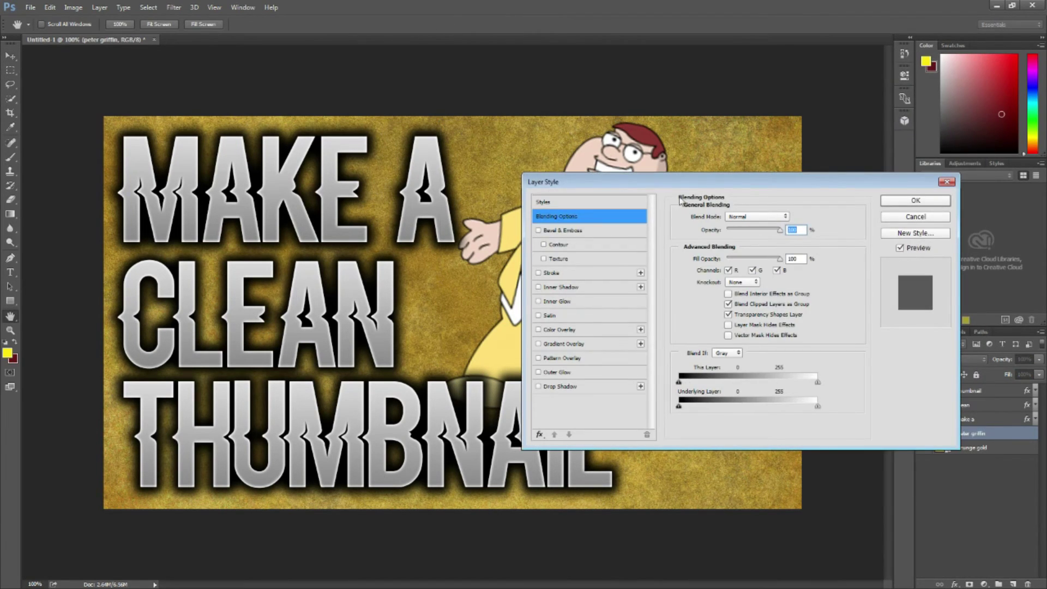
left_click_drag(689, 180, 233, 208)
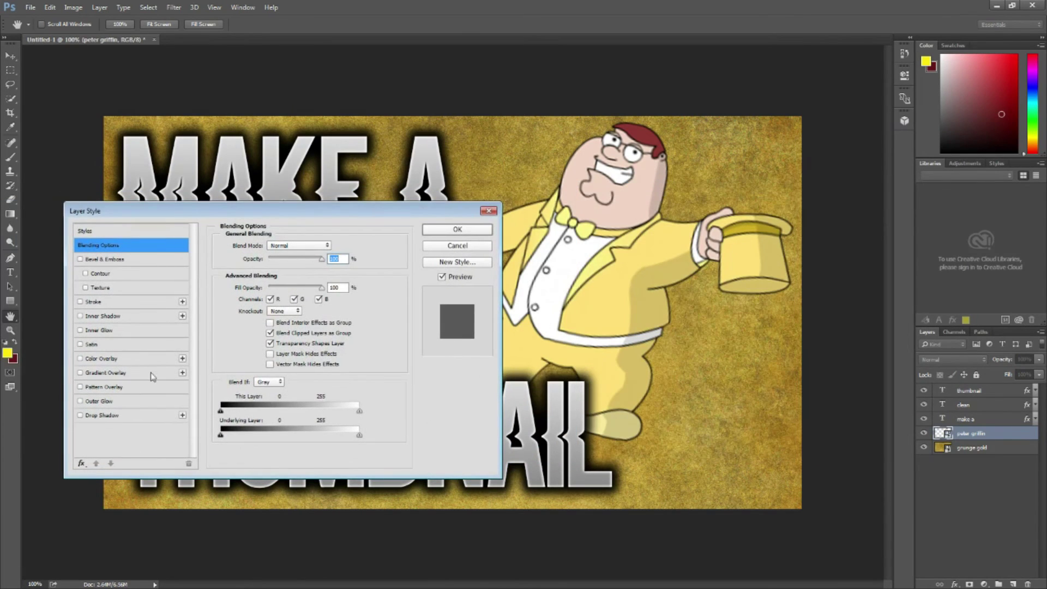
left_click(96, 416)
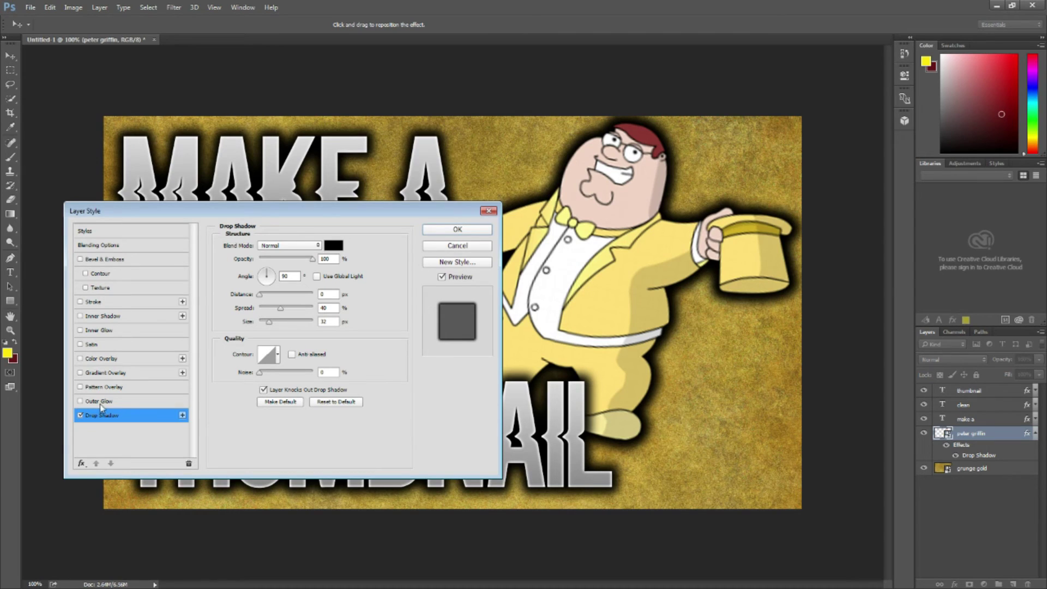
Try the Satin, Inner Glow and Stroke effects on the "peter griffin" layer, switching each one off again
left_click(80, 345)
left_click(80, 345)
left_click(81, 331)
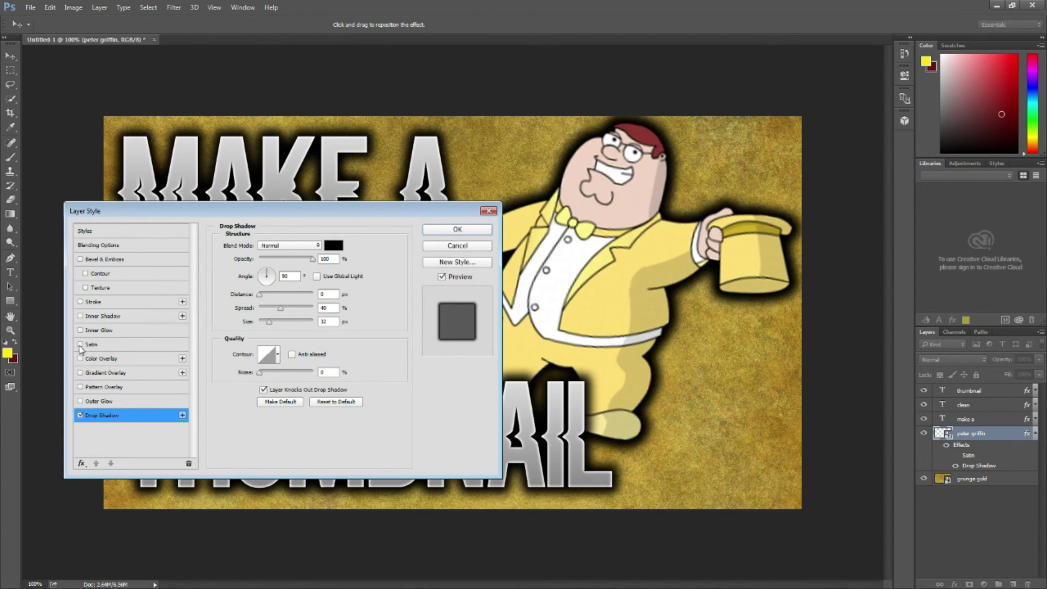
left_click(81, 330)
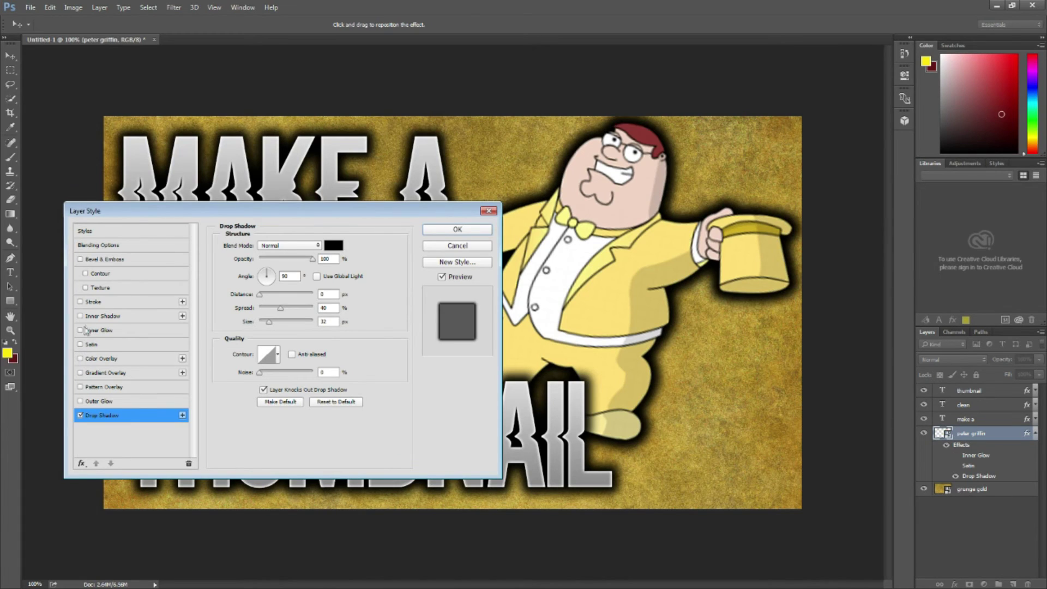
left_click(81, 302)
left_click(80, 302)
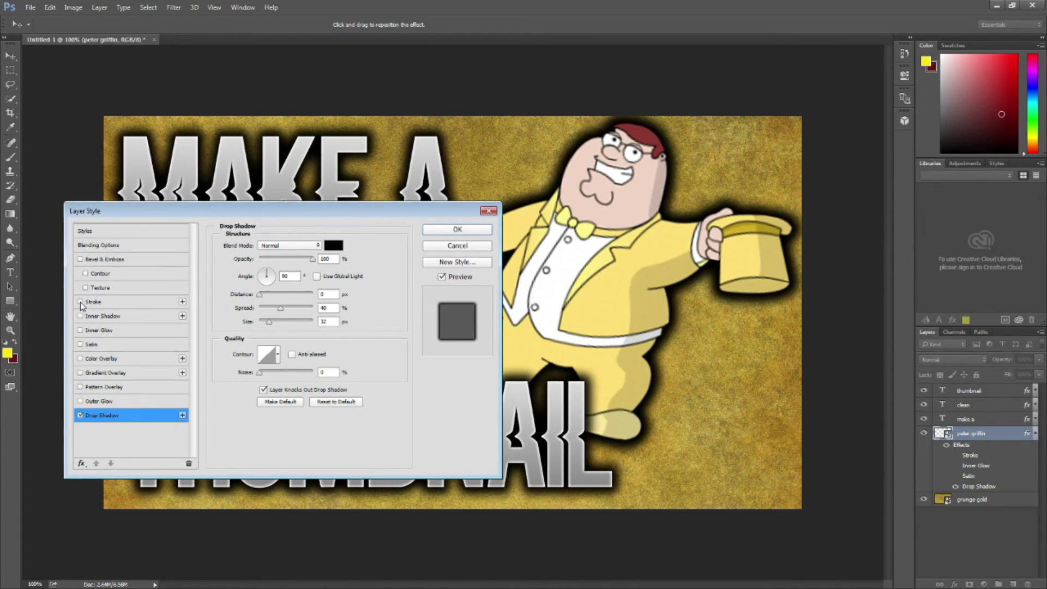
Enable Bevel & Emboss on the "peter griffin" layer and try a Gradient Overlay, switching the overlay off again
left_click(81, 259)
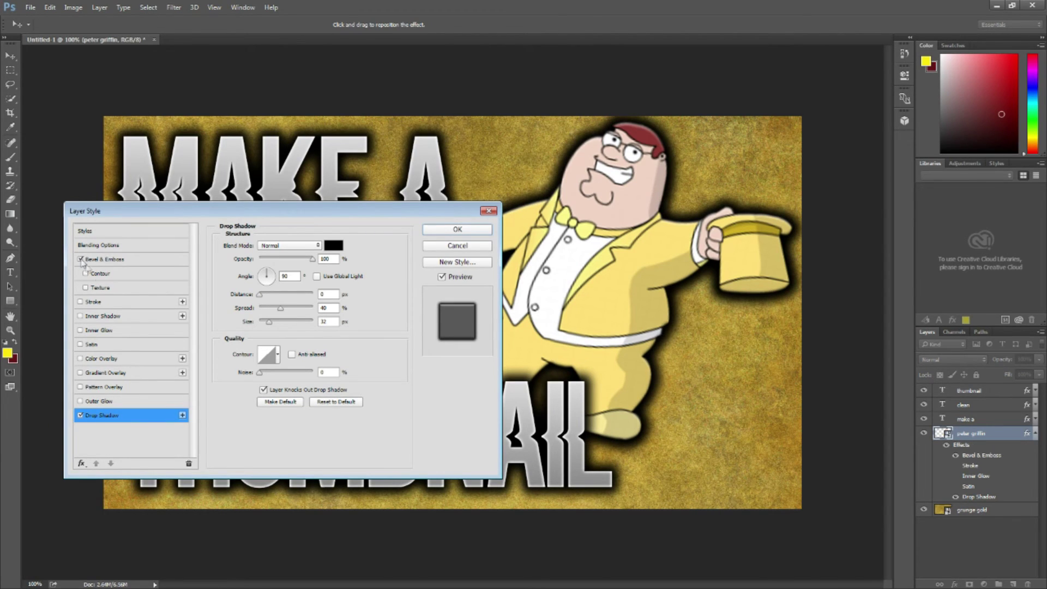
left_click(98, 374)
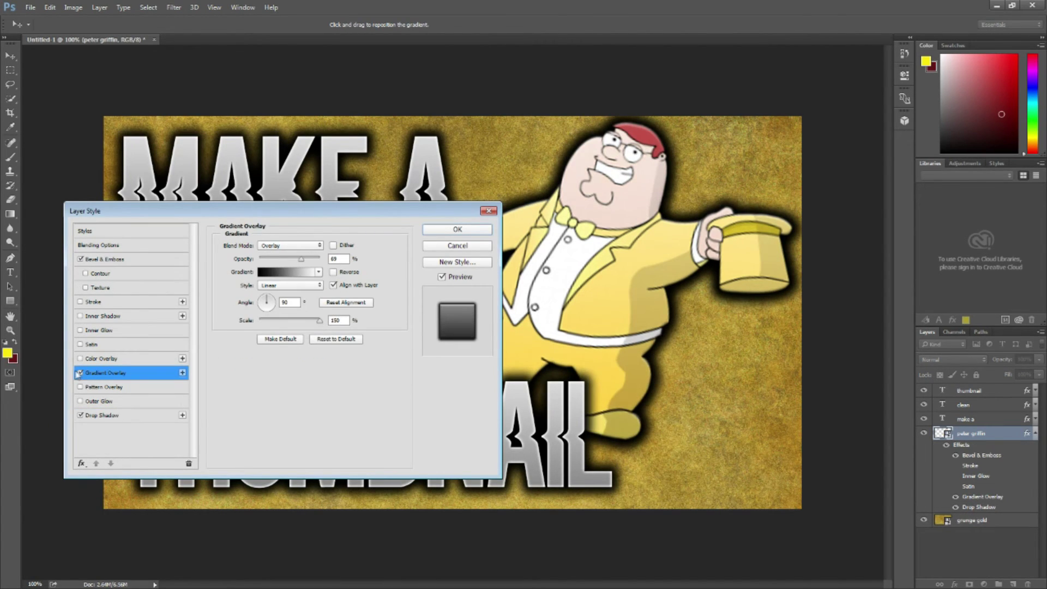
left_click(81, 374)
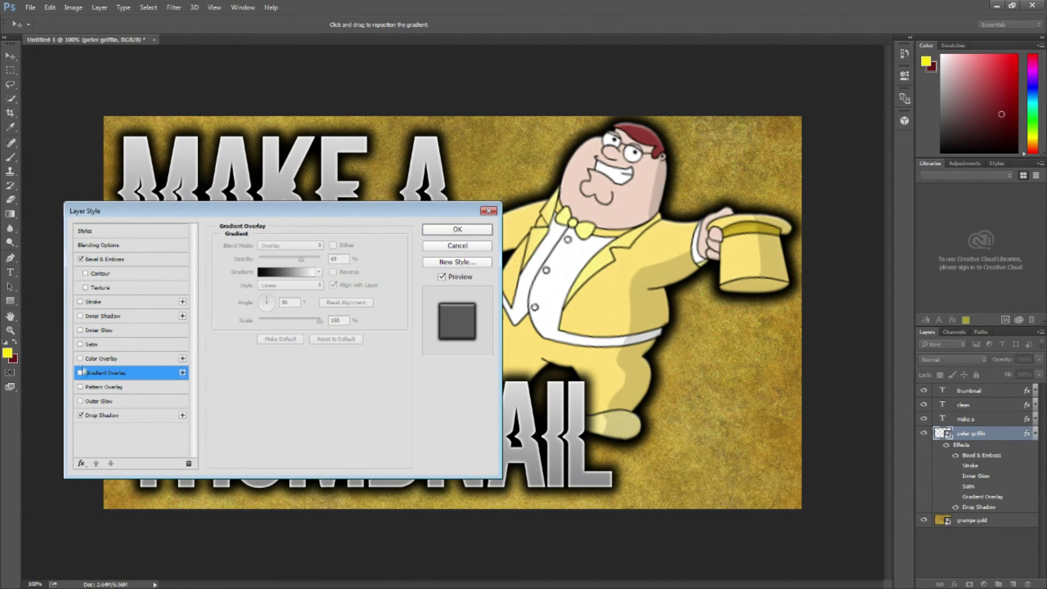
Try an Outer Glow with the near-black colour #111010 on the "peter griffin" layer, cancelling the colour and disabling the glow
left_click(104, 402)
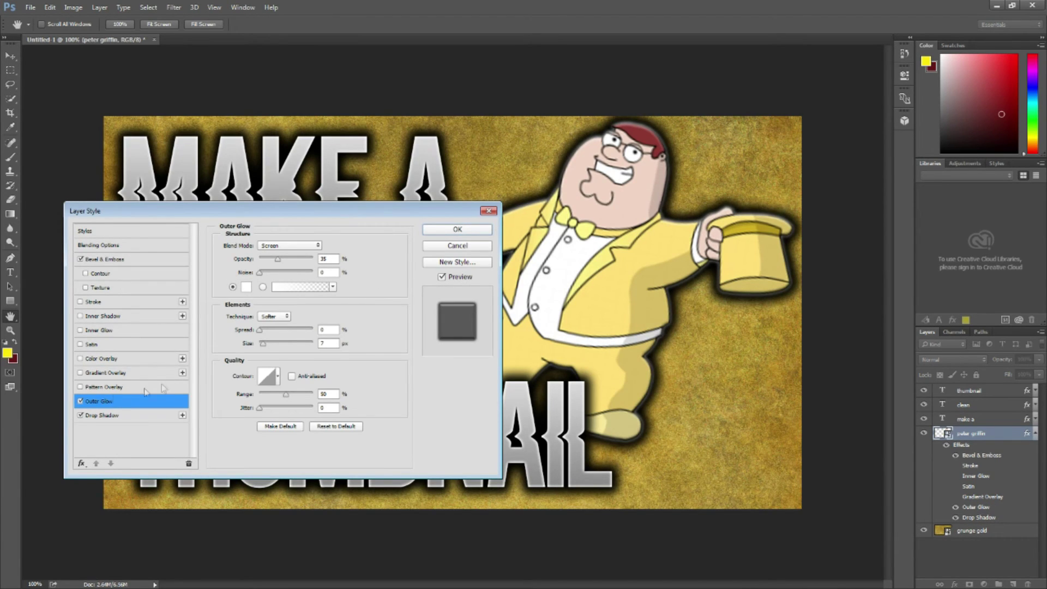
left_click(246, 287)
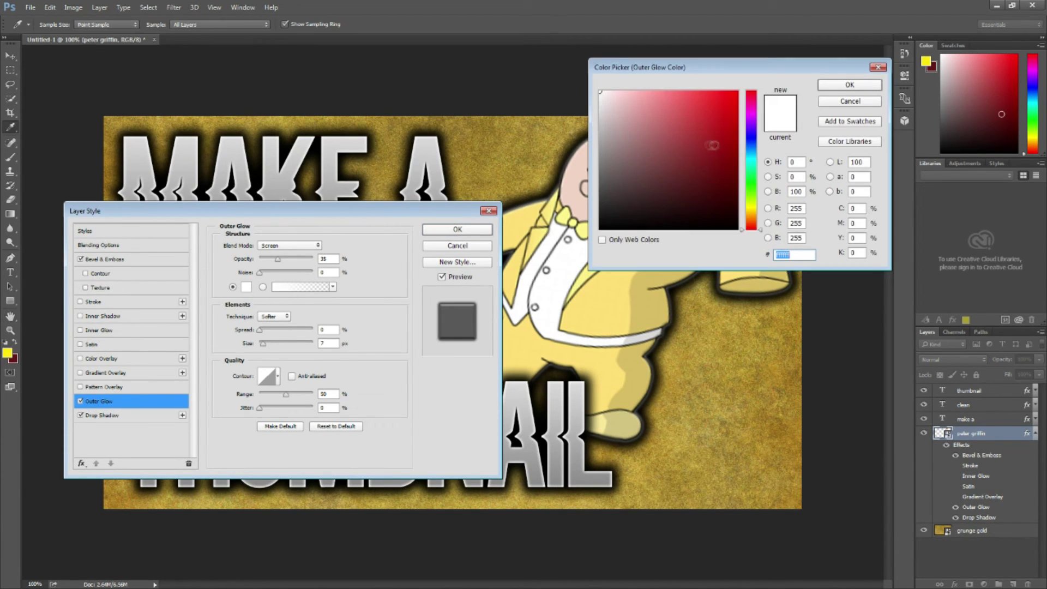
left_click(718, 164)
mouse_move(625, 215)
left_mouse_down()
mouse_move(610, 217)
mouse_move(575, 274)
mouse_move(731, 104)
mouse_move(752, 66)
left_mouse_up()
left_click(610, 218)
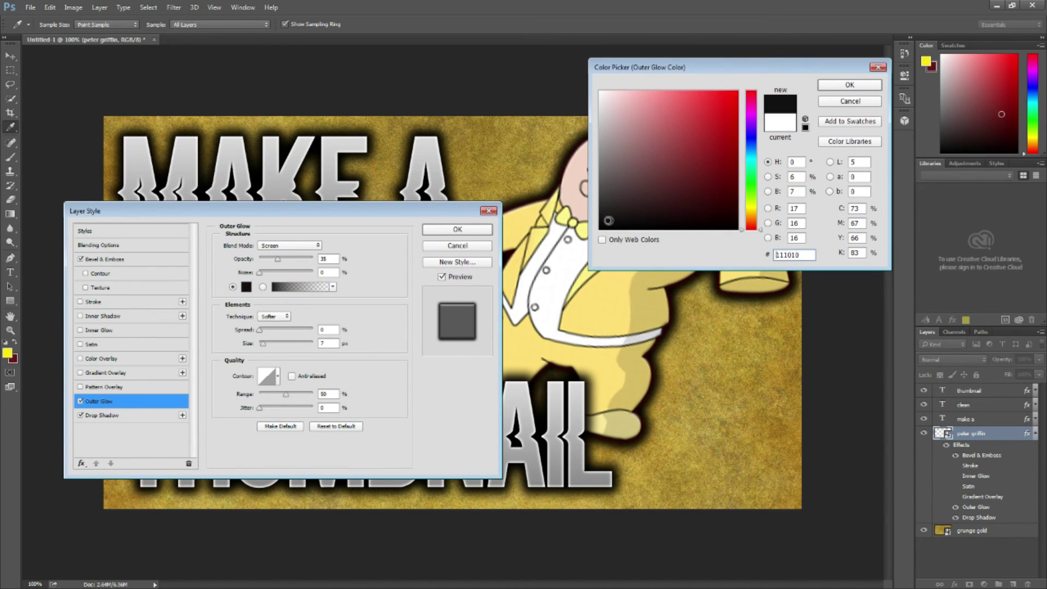
left_click(850, 101)
left_click(80, 401)
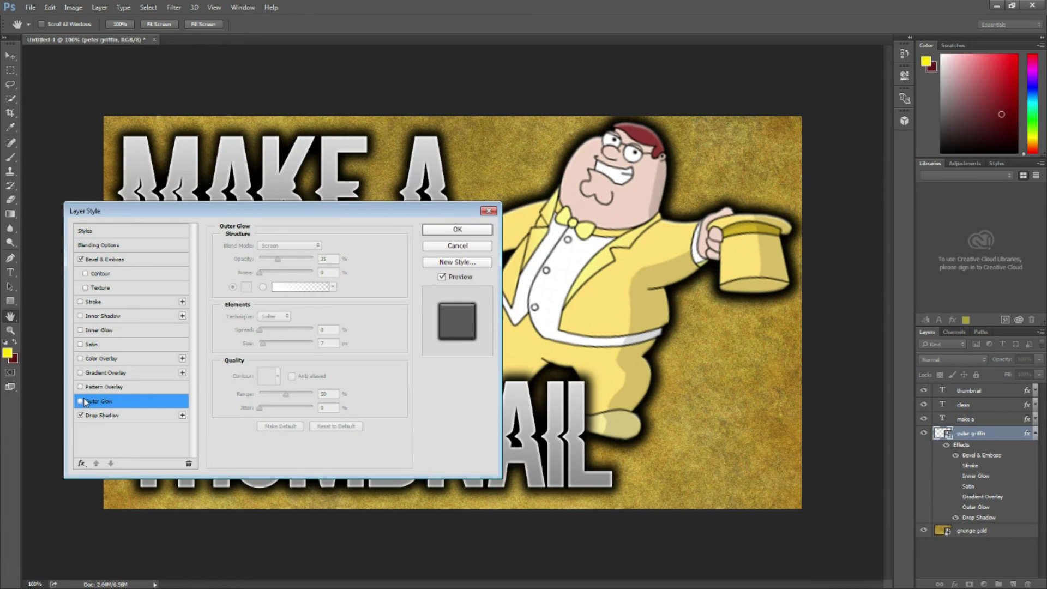
Apply the layer style with Bevel & Emboss and Drop Shadow to the "peter griffin" layer
left_click(457, 229)
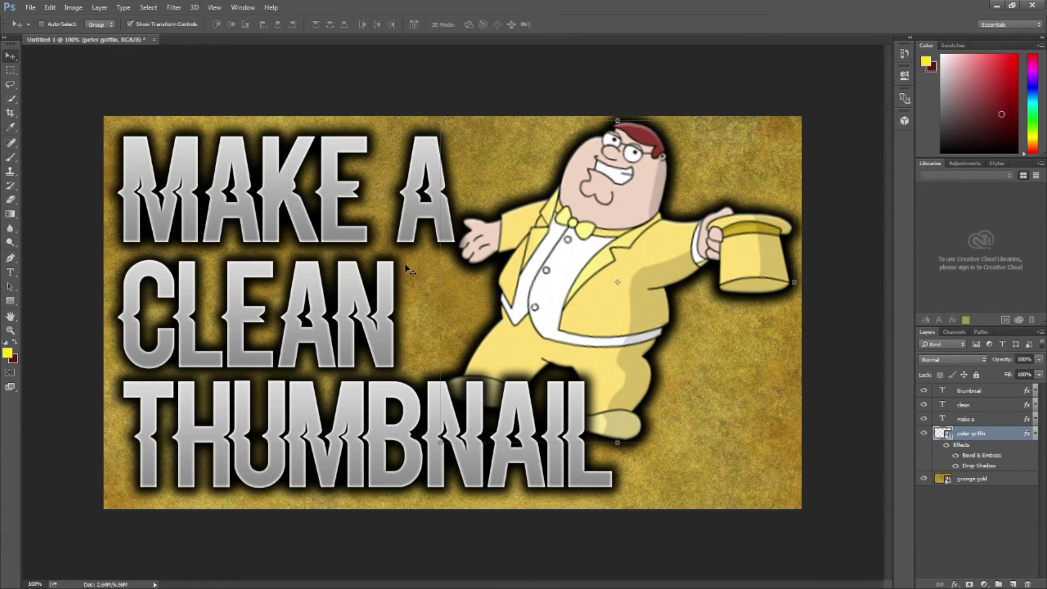